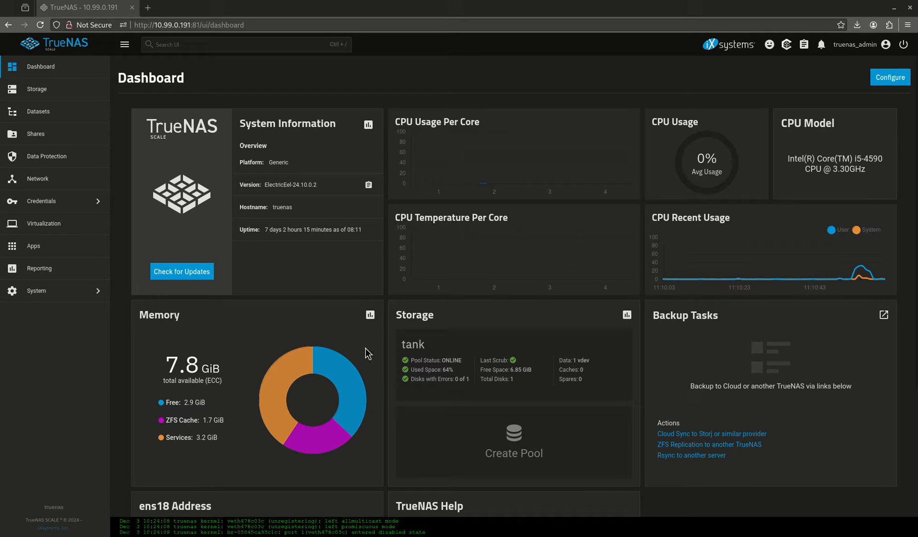
Find Uptime Kuma in the Discover Apps catalog by searching 'kuma' and view its details.
click(71, 246)
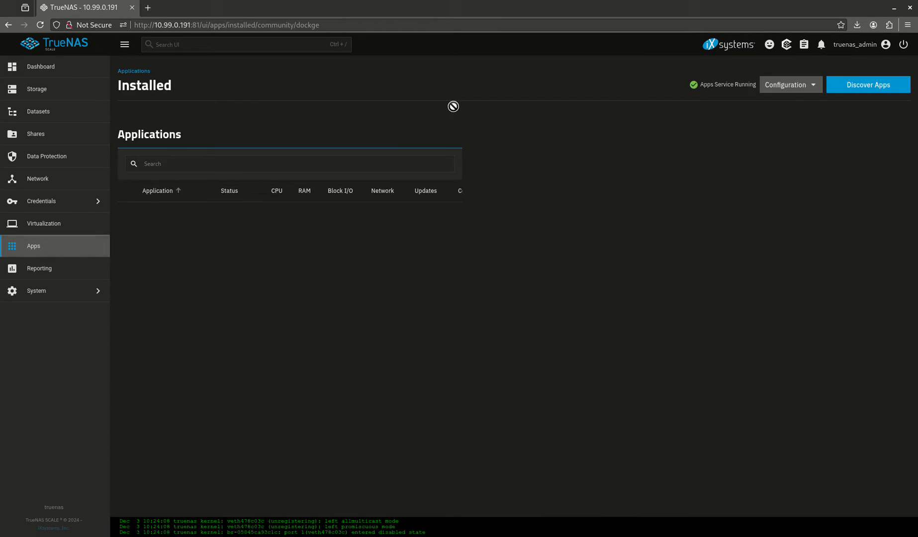
click(868, 85)
click(214, 133)
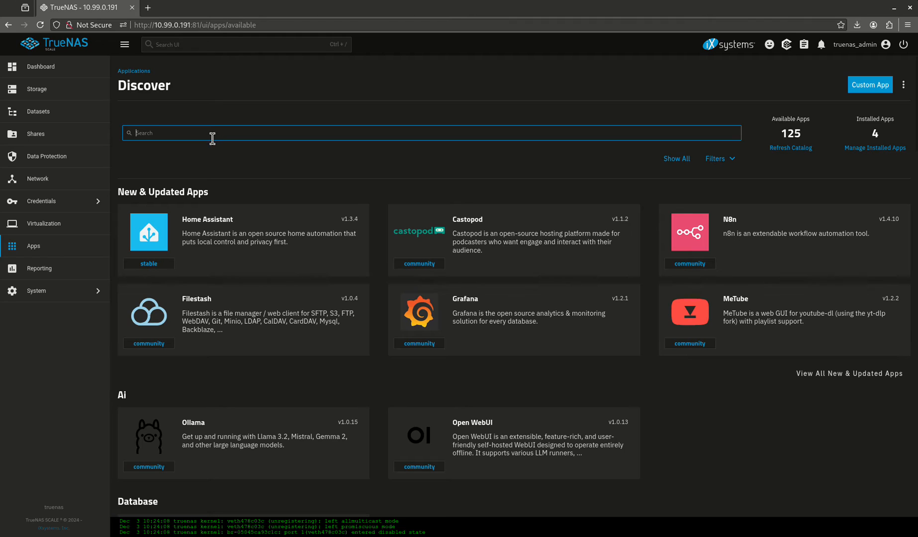
text(ma)
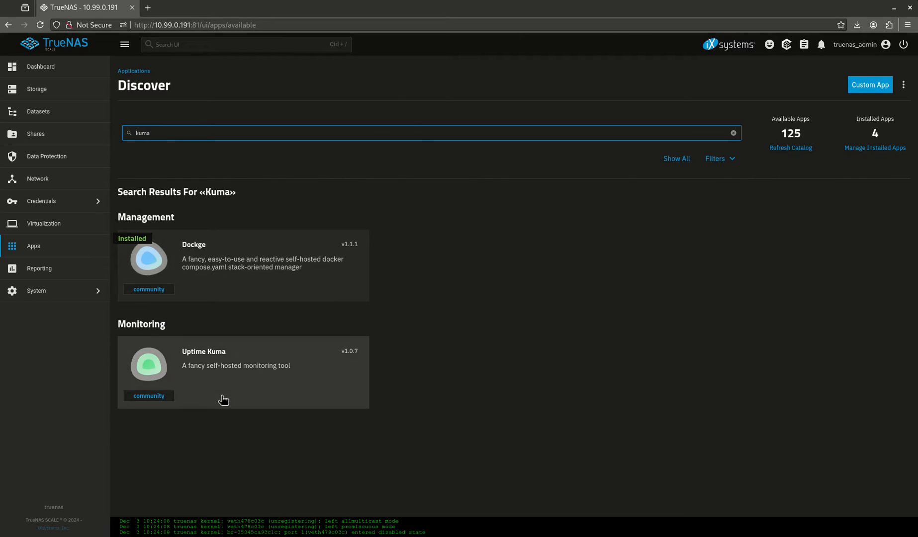
click(263, 377)
Browse Uptime Kuma's screenshots in the lightbox, including the light-theme one, then close it.
click(211, 251)
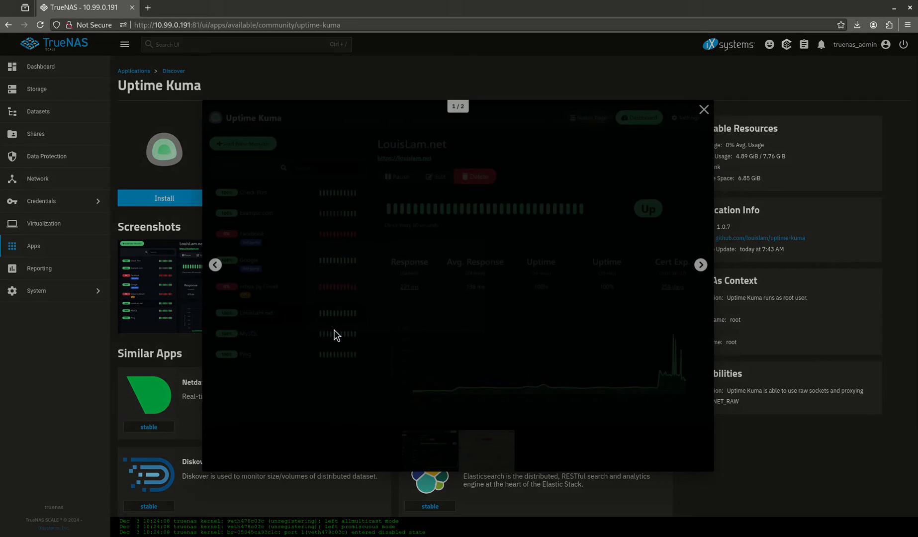
click(709, 110)
click(349, 275)
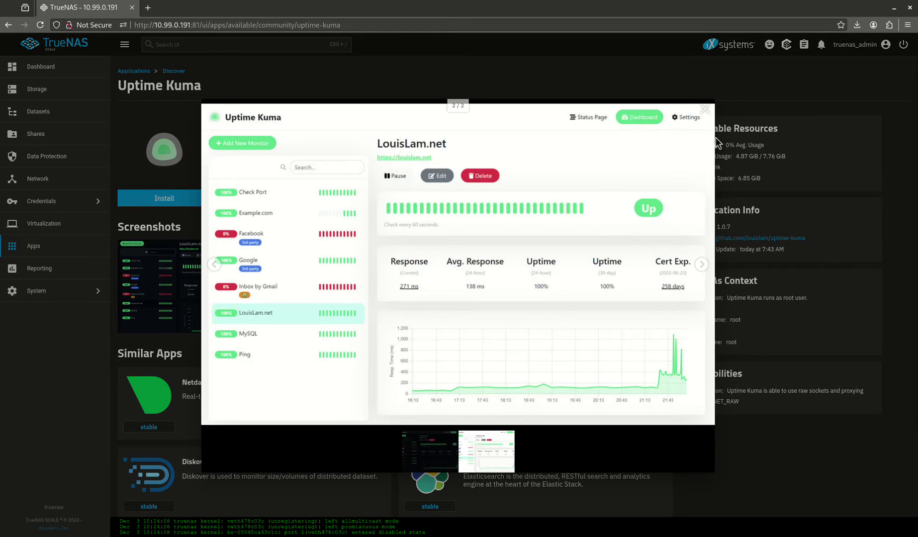
click(708, 110)
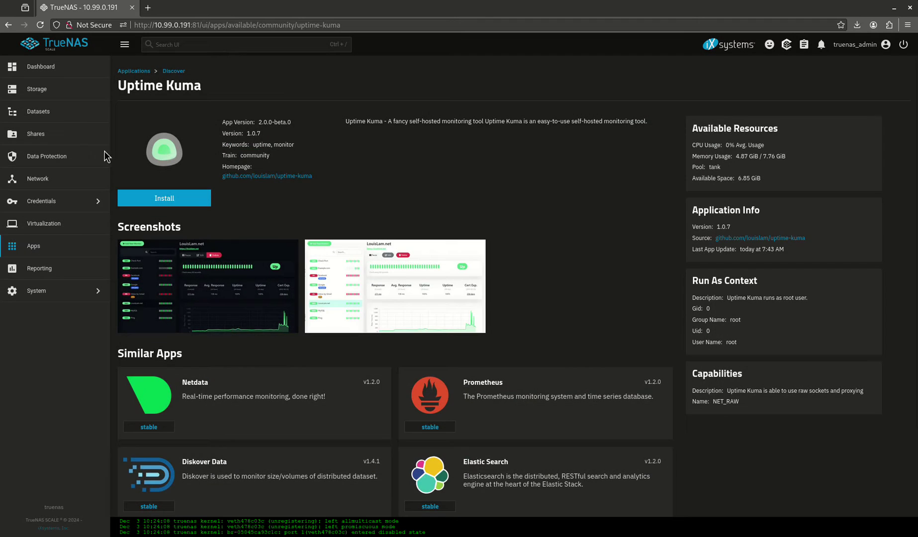
Create a child dataset named kuma under tank/configs with the Apps preset.
click(47, 117)
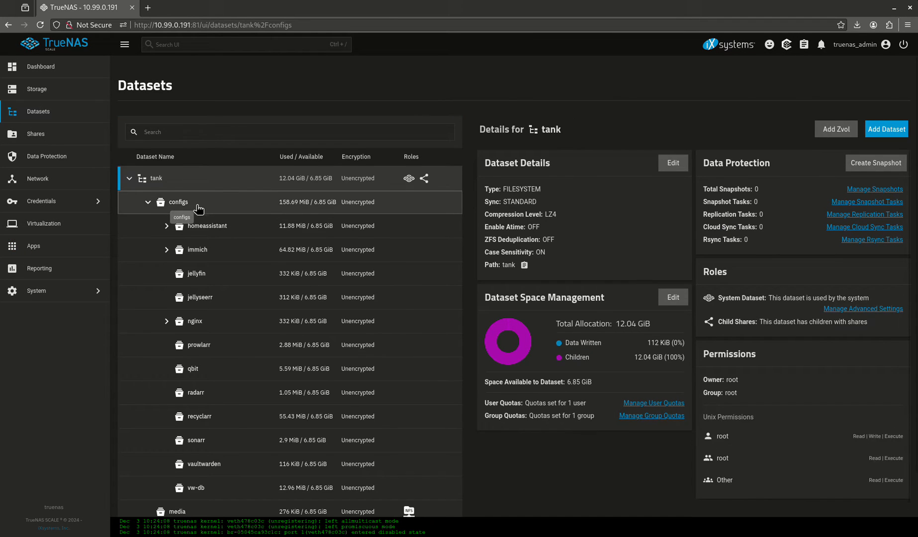
click(886, 129)
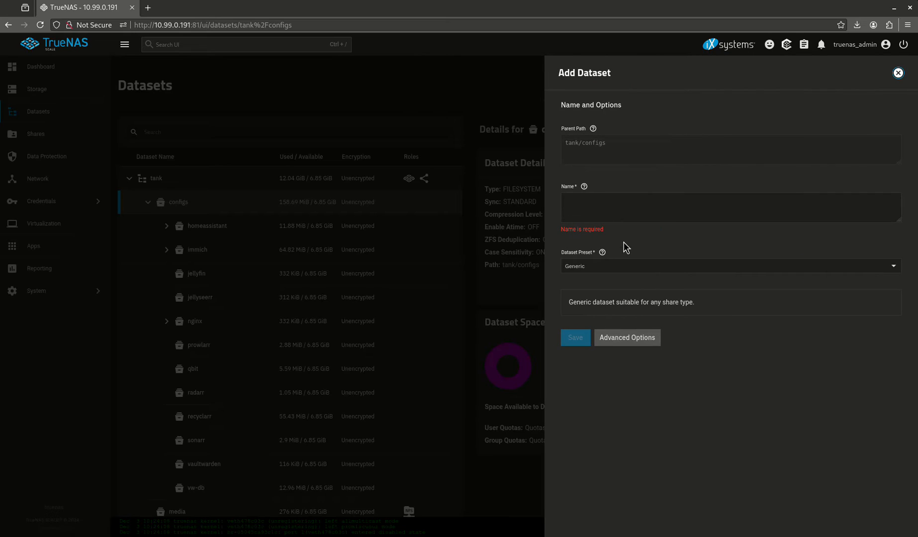
click(604, 213)
text(kuma)
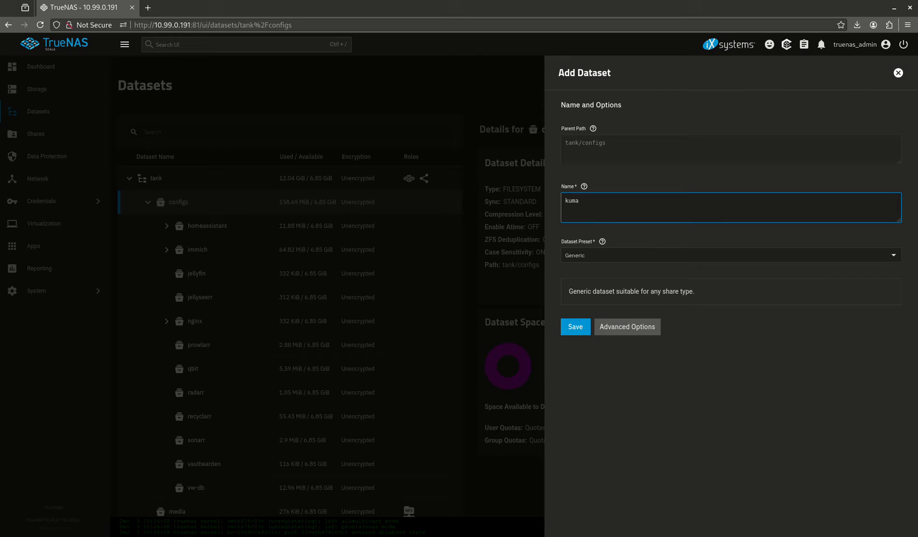
click(606, 256)
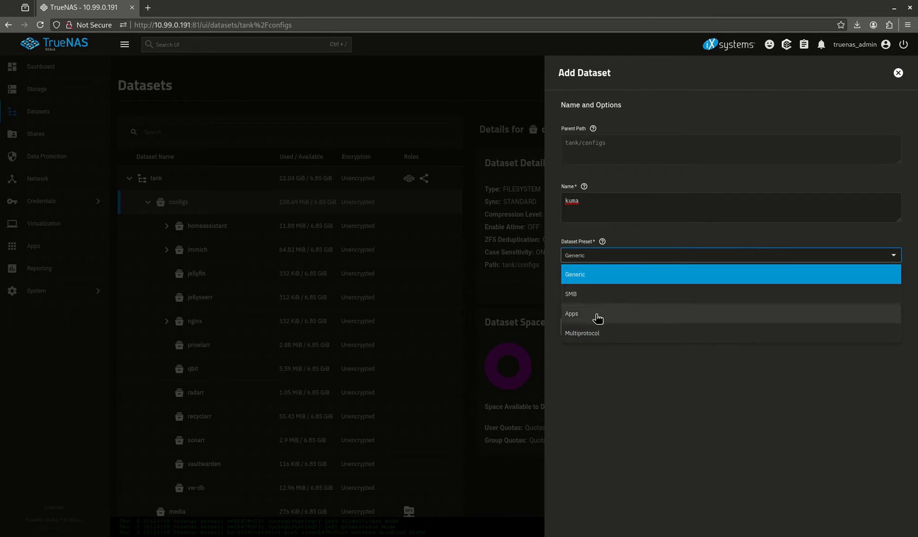
click(596, 316)
click(576, 336)
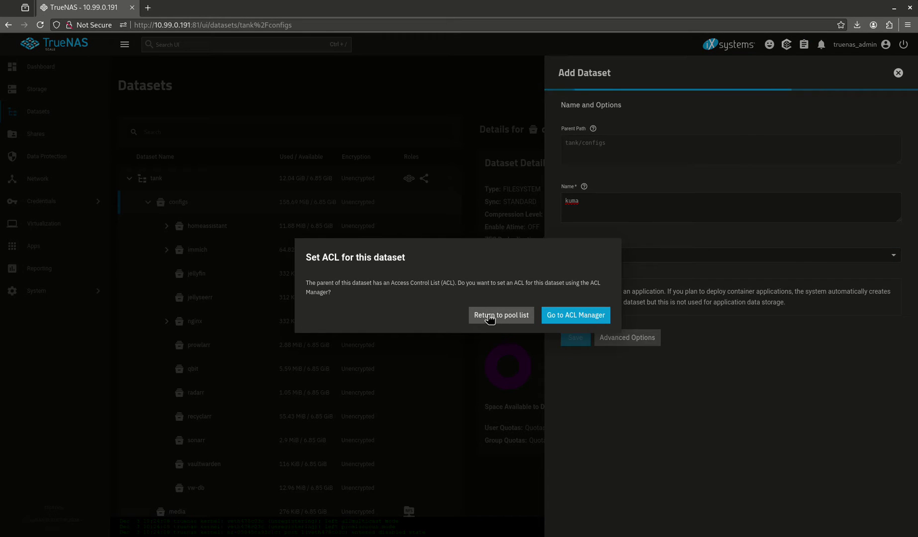
click(500, 315)
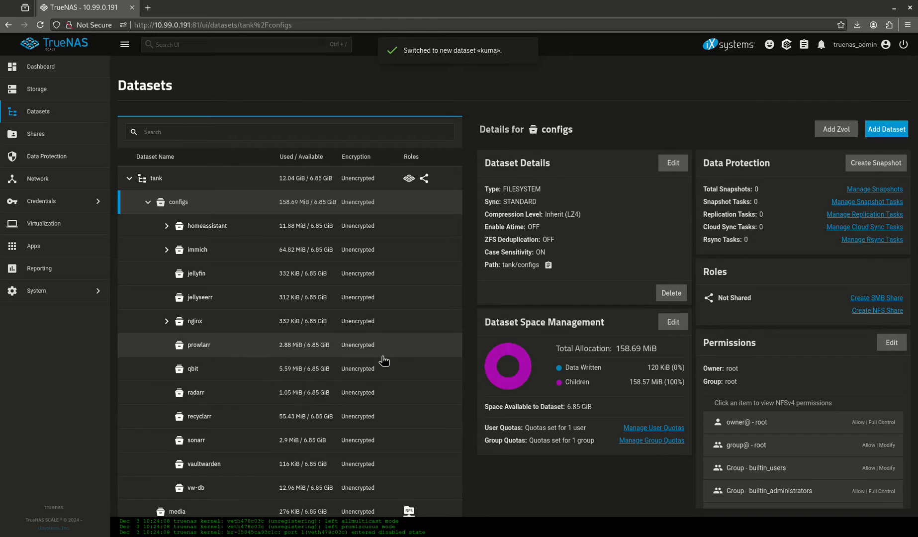
Return to Discover Apps, search the catalog and reopen the Uptime Kuma entry.
click(33, 245)
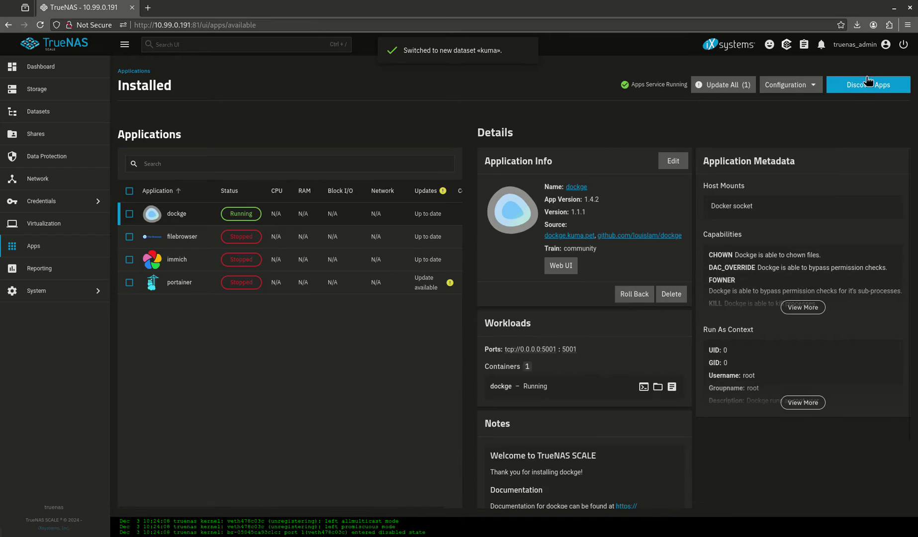
click(864, 86)
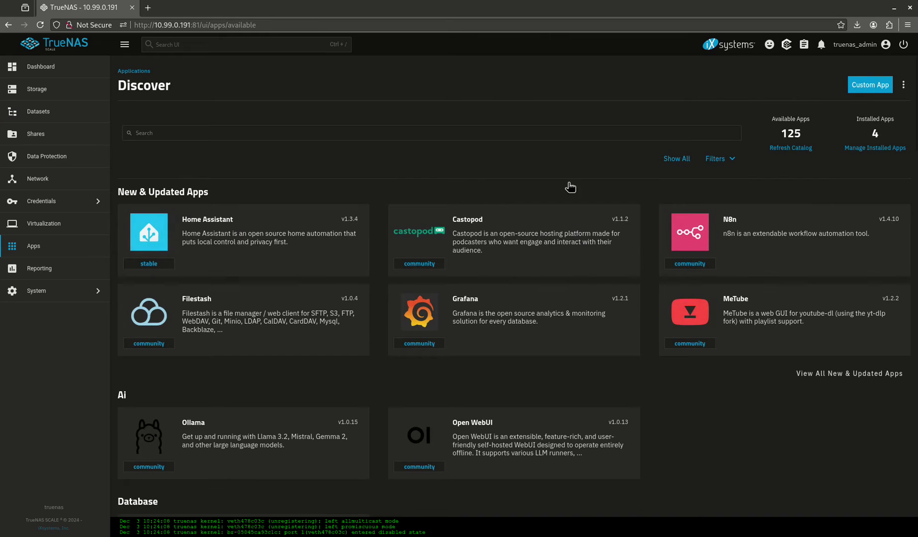
click(156, 134)
text(kuma)
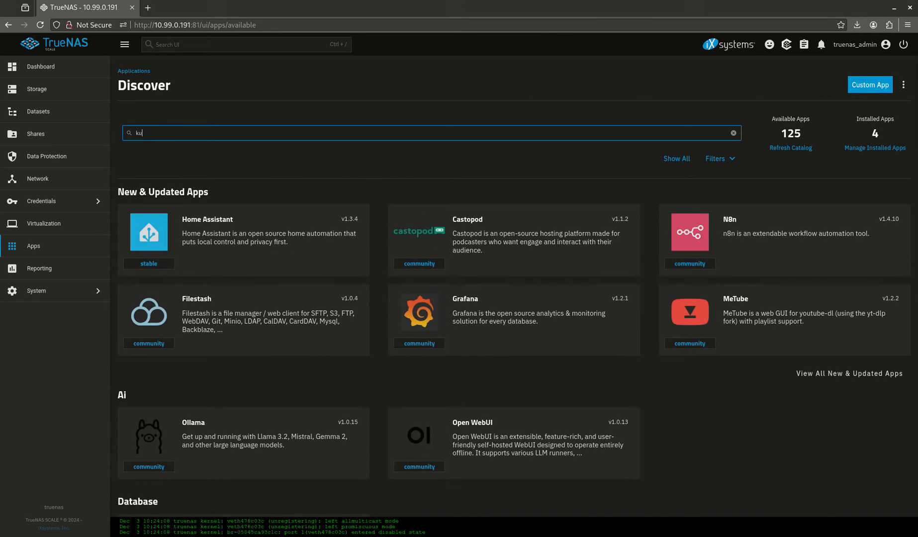
click(287, 374)
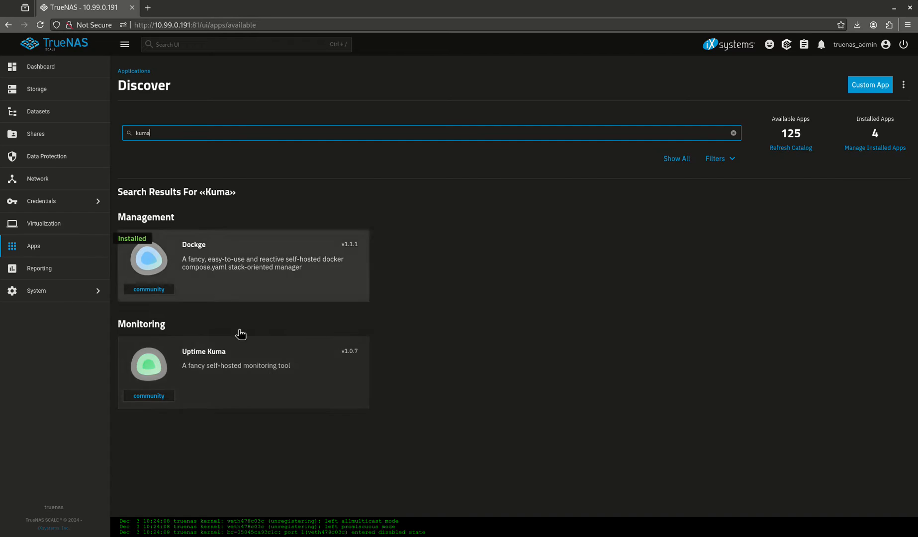
Start the Uptime Kuma install and enable mounting the Docker socket.
click(164, 199)
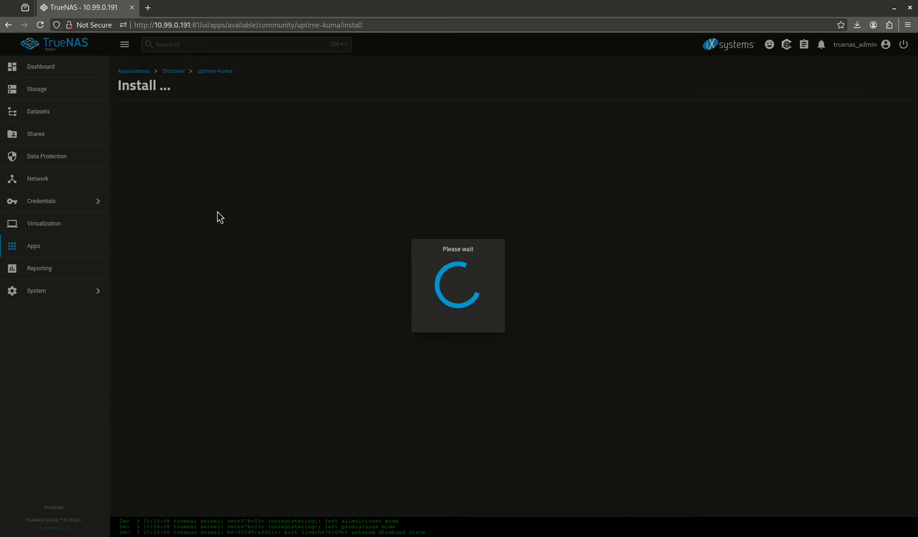
scroll(212, 264, down, 1)
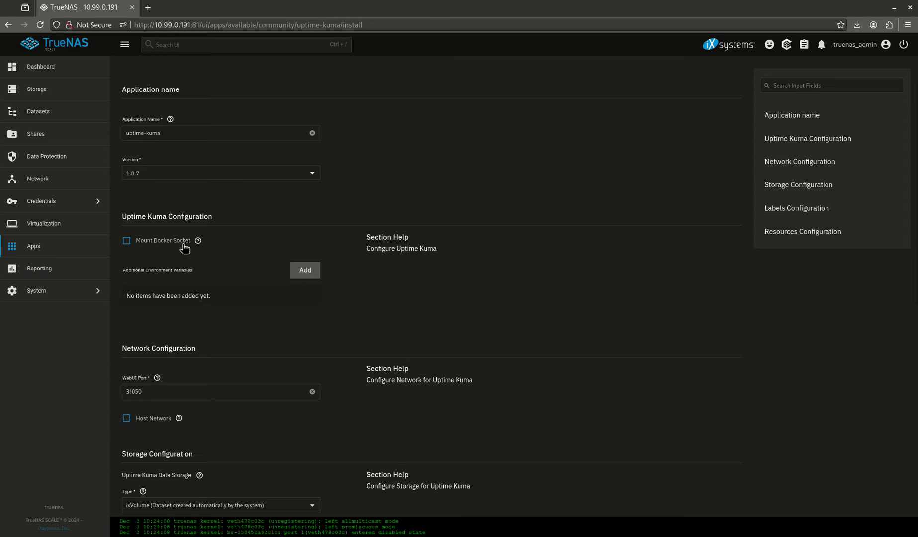
click(198, 241)
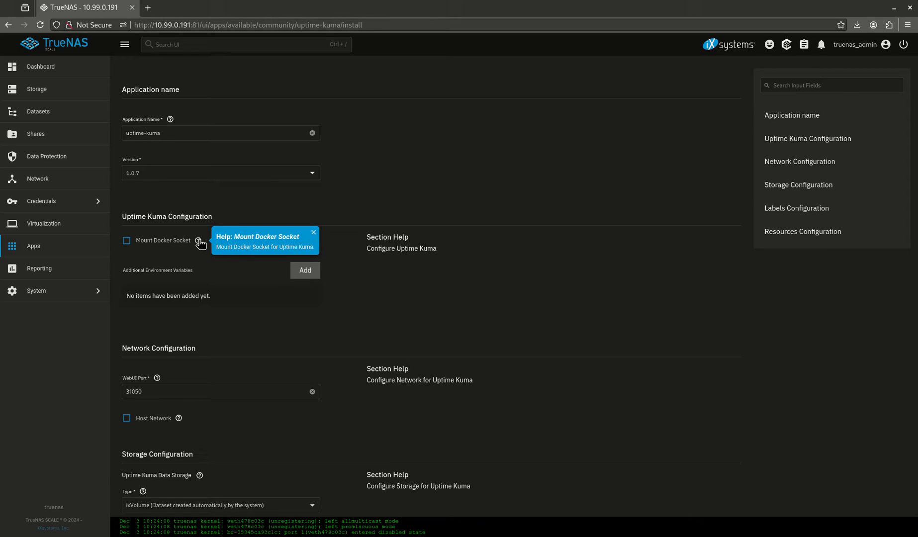
click(126, 241)
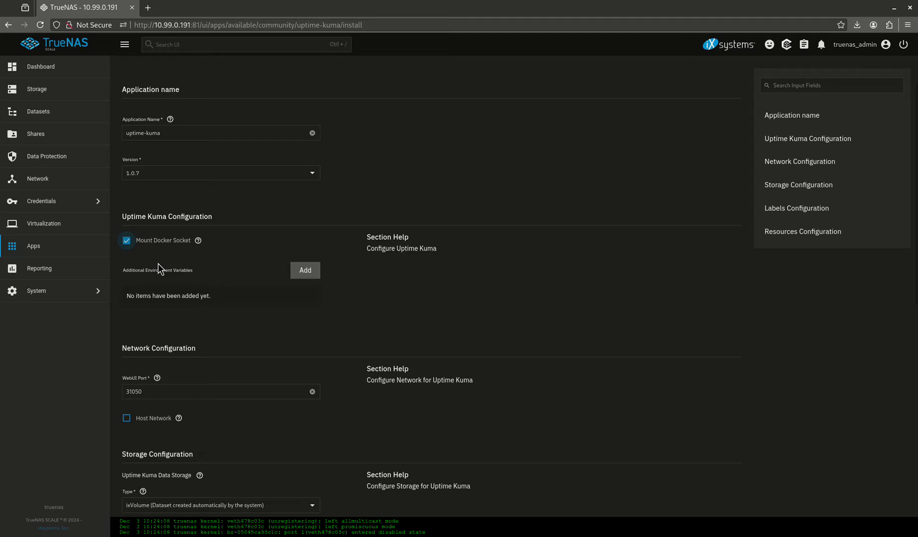
scroll(179, 266, down, 3)
scroll(201, 258, down, 3)
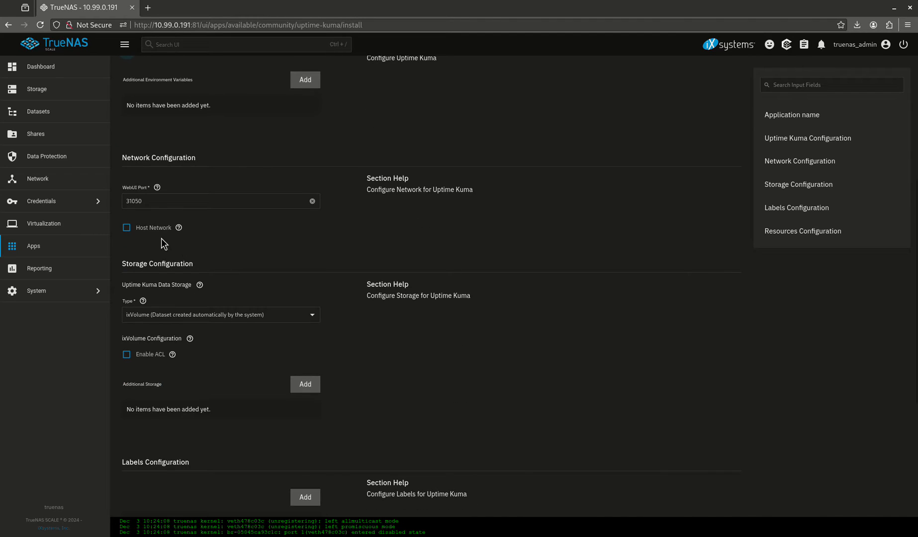
scroll(161, 240, down, 3)
Store app data on host path /mnt/tank/configs/kuma and install Uptime Kuma.
click(182, 218)
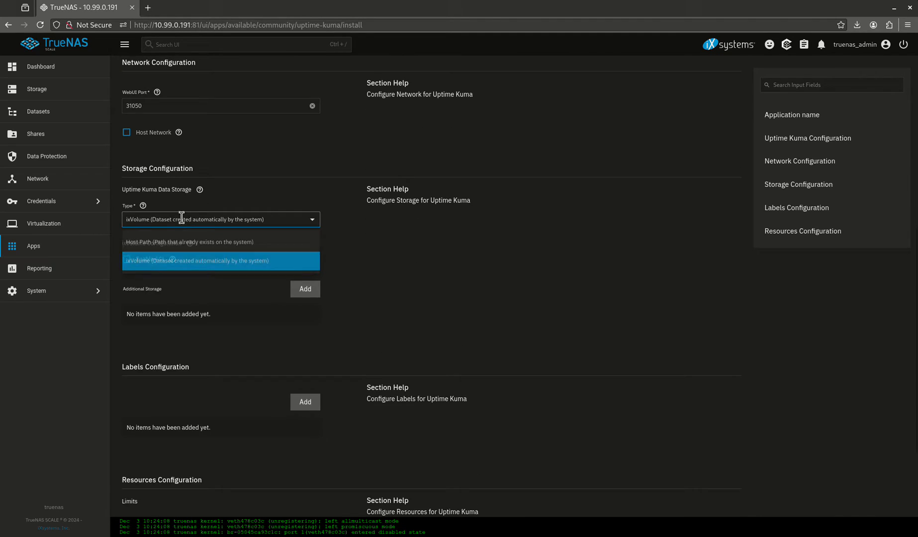
click(186, 242)
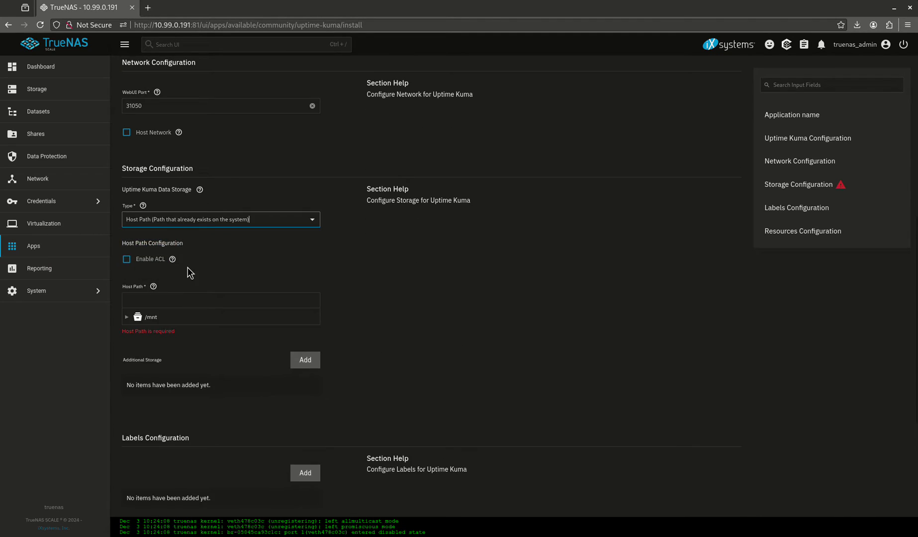
click(126, 317)
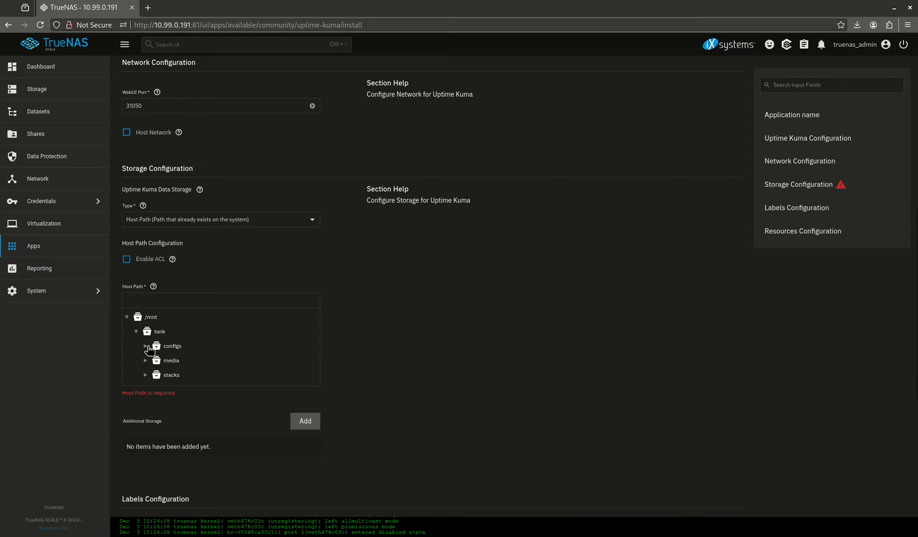
click(146, 346)
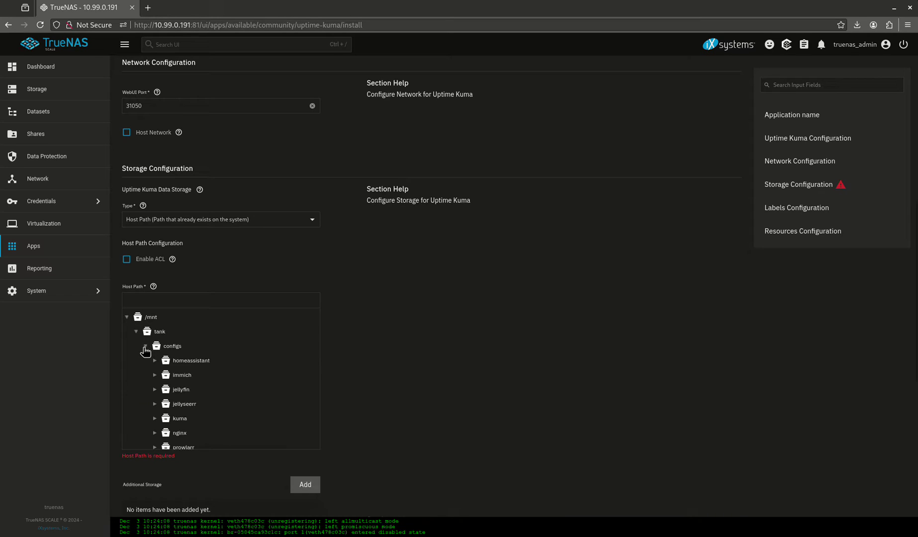
click(180, 419)
scroll(332, 334, down, 5)
scroll(336, 348, down, 5)
scroll(281, 325, down, 3)
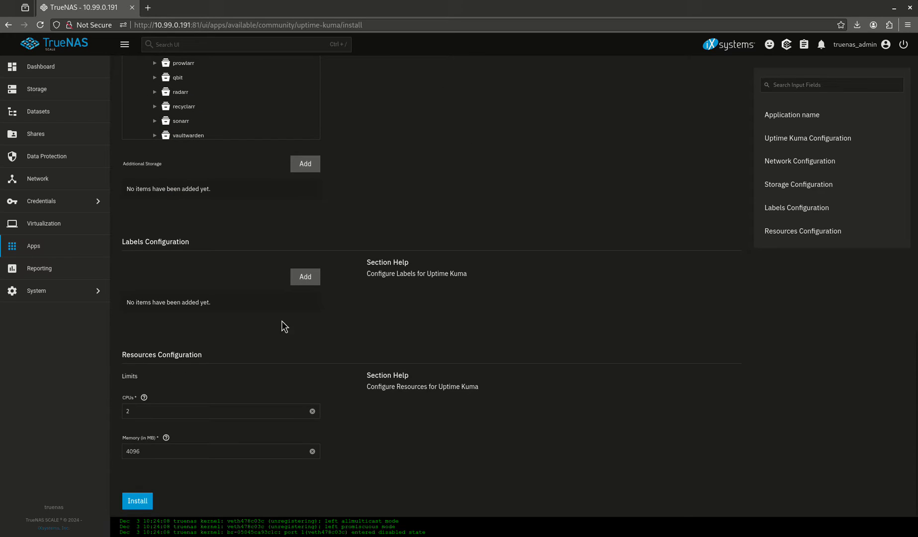
click(143, 502)
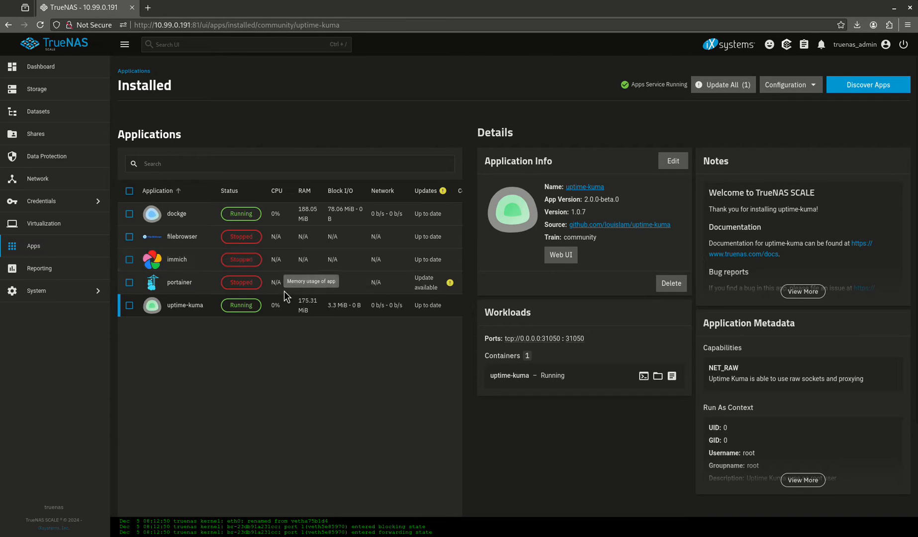
Select uptime-kuma in Installed Apps and launch its Web UI in a new tab.
click(357, 220)
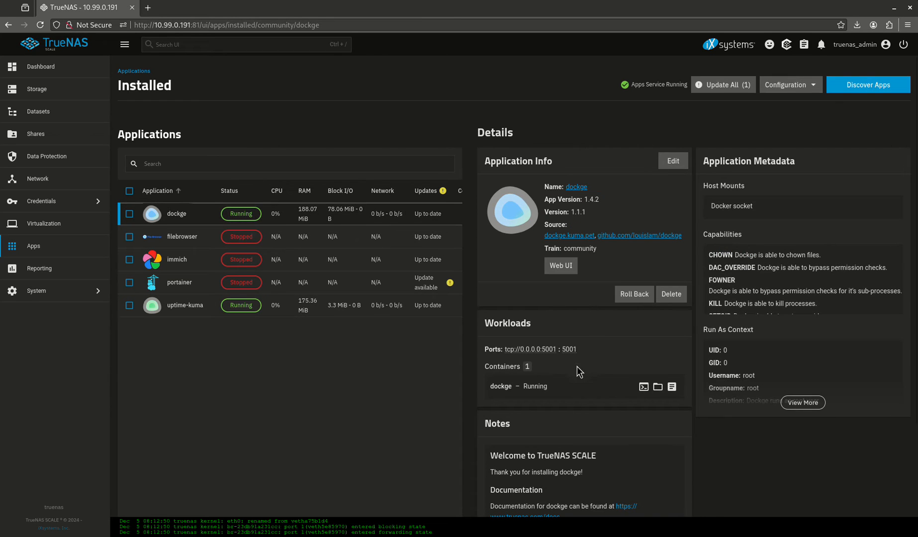
click(340, 309)
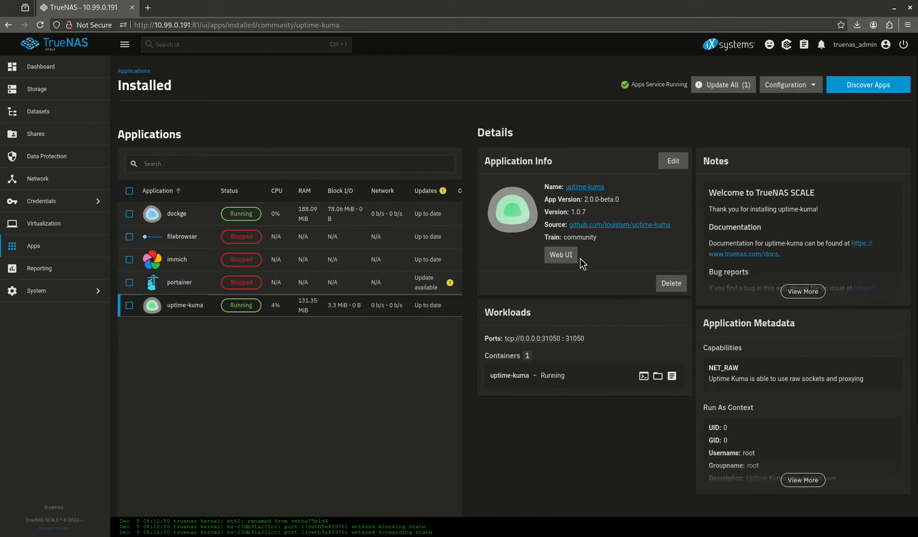
click(563, 255)
Create the Uptime Kuma admin account with username admin and a confirmed password.
click(420, 194)
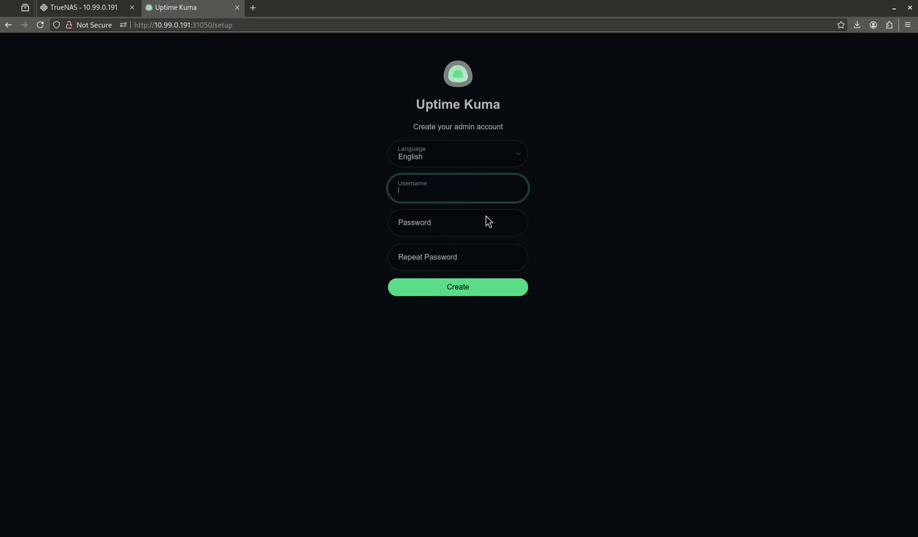
text(admin)
key(Tab)
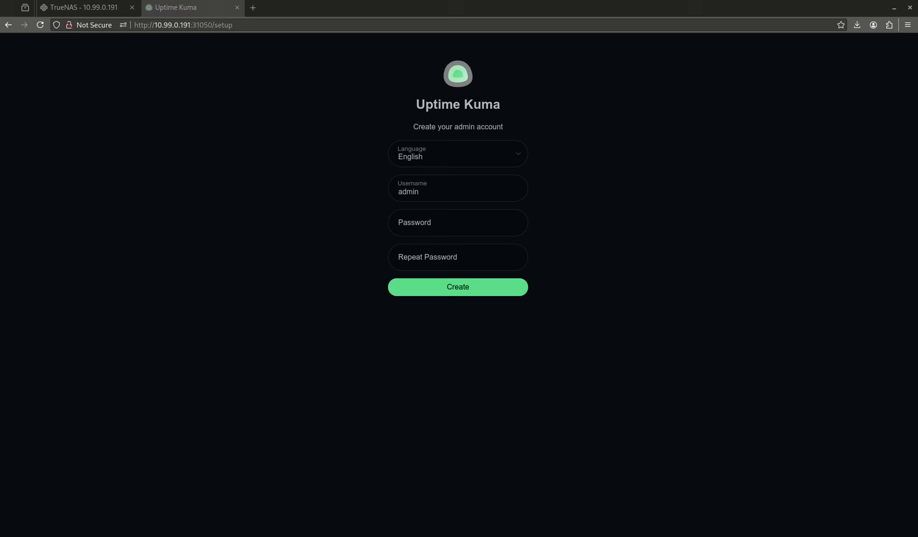
click(432, 222)
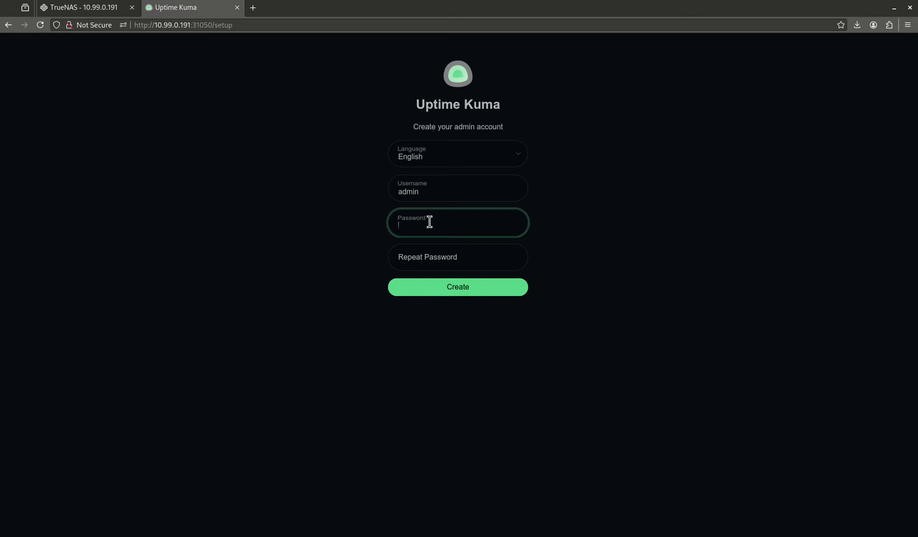
click(439, 257)
click(440, 286)
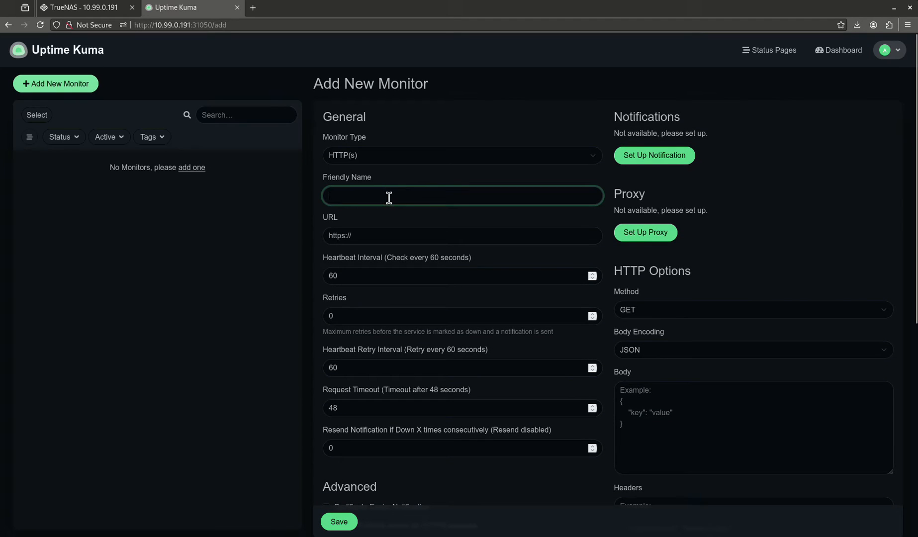
key(Tab)
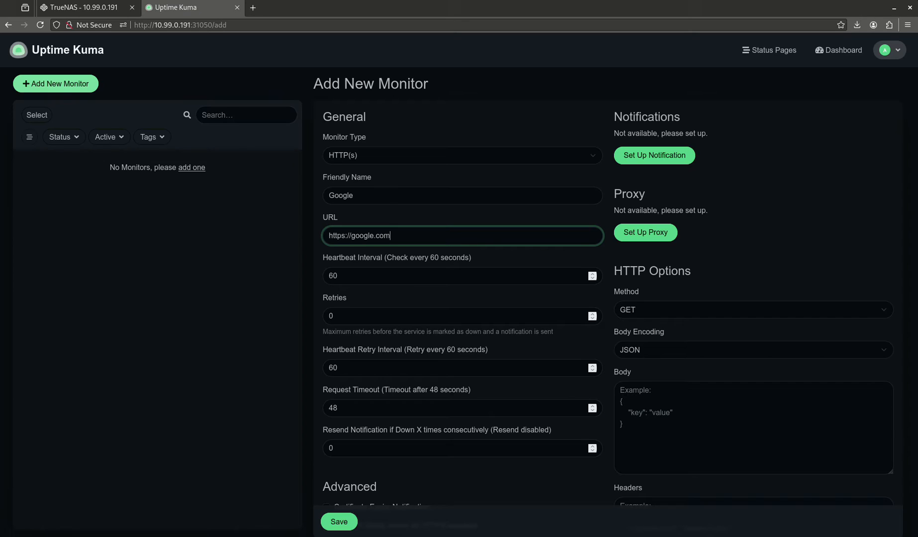
click(334, 522)
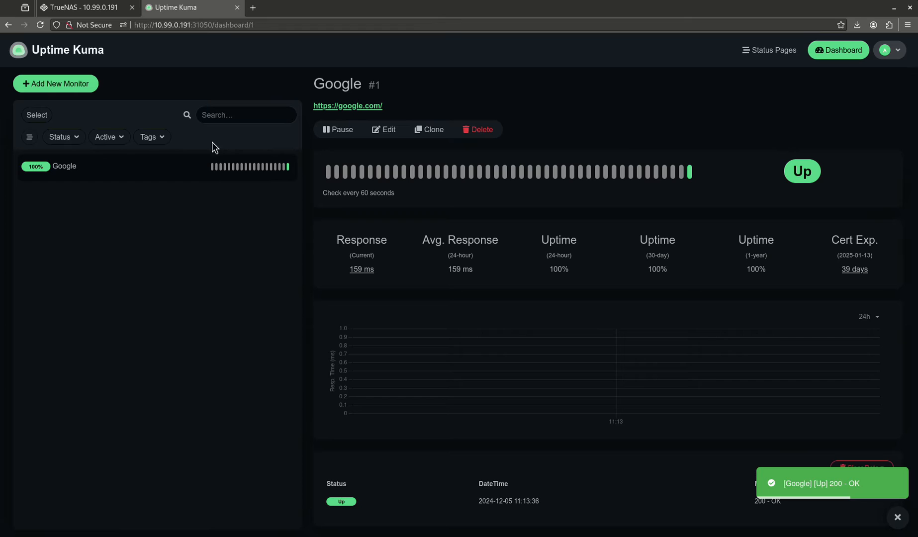
Go to Settings > Notifications from the avatar menu and start setting up a new notification.
click(888, 50)
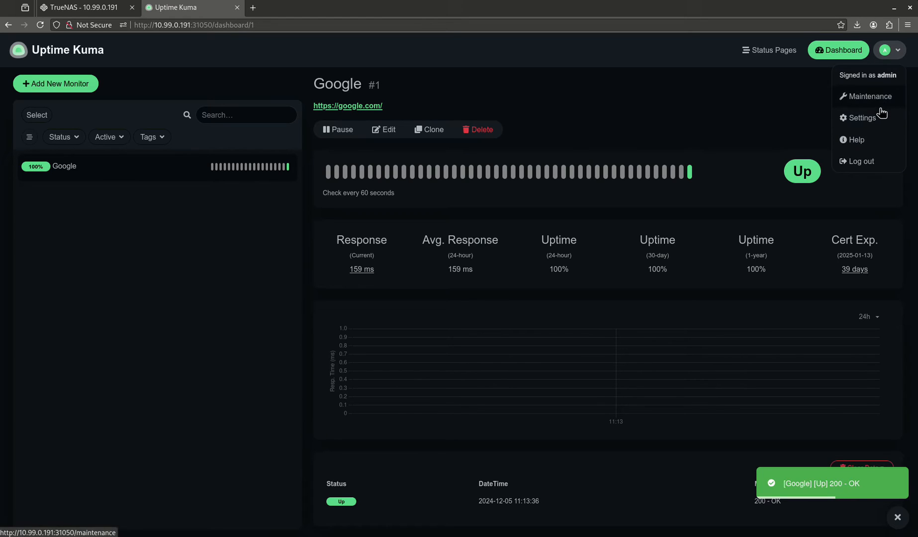
click(862, 116)
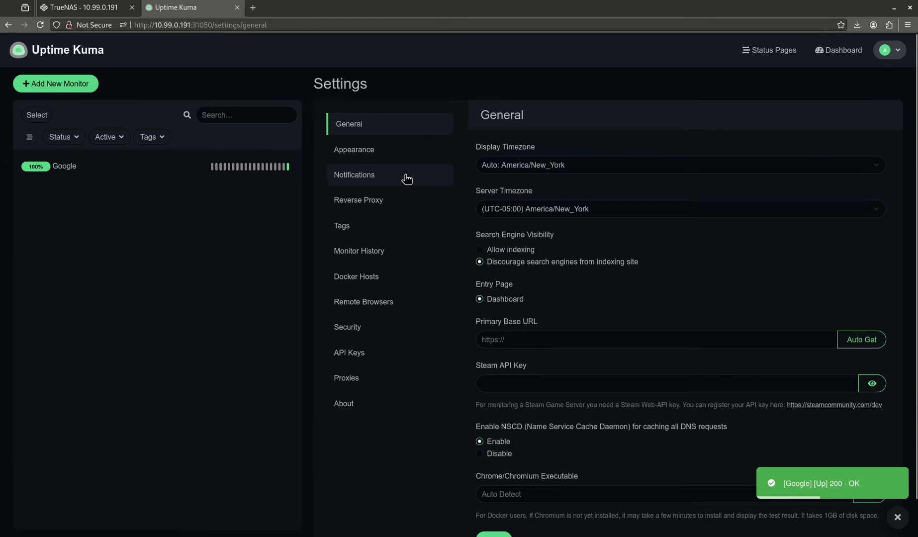
click(406, 176)
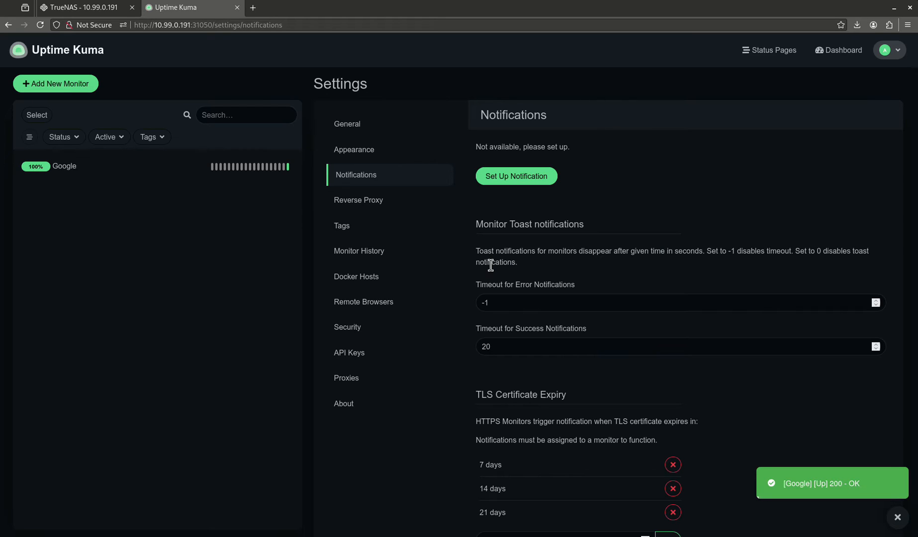
click(502, 180)
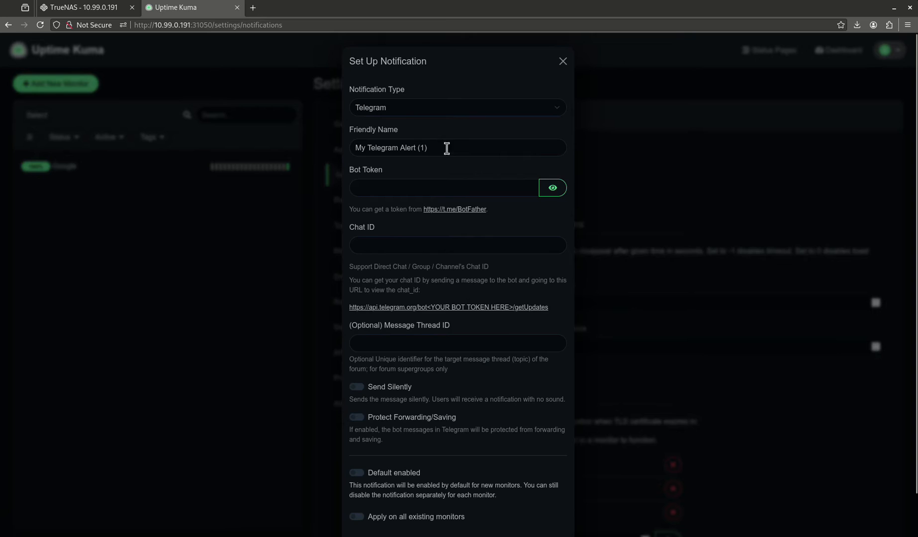
Choose Gotify as the notification type (after trying Discord) and rename it Kuma Alert.
click(401, 106)
scroll(449, 223, down, 5)
scroll(459, 302, down, 5)
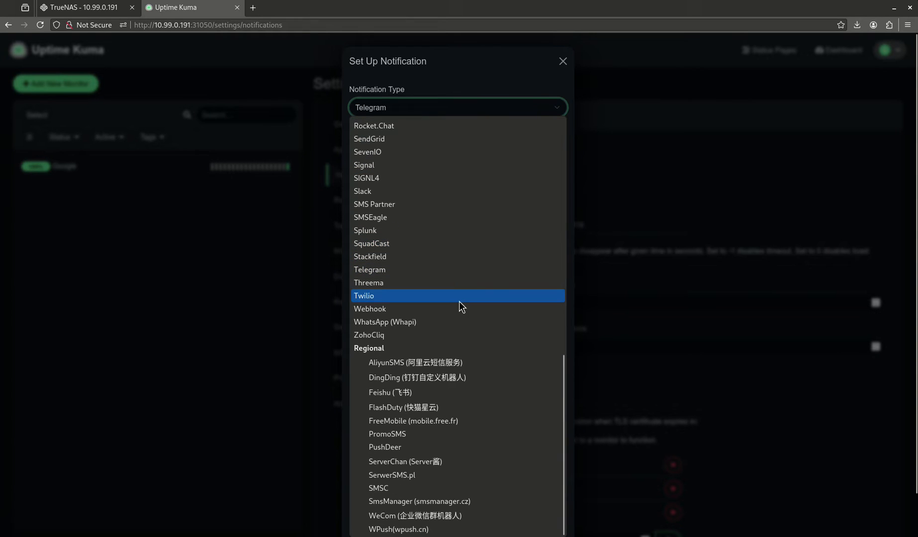
scroll(455, 338, up, 4)
scroll(452, 337, up, 4)
scroll(450, 337, up, 2)
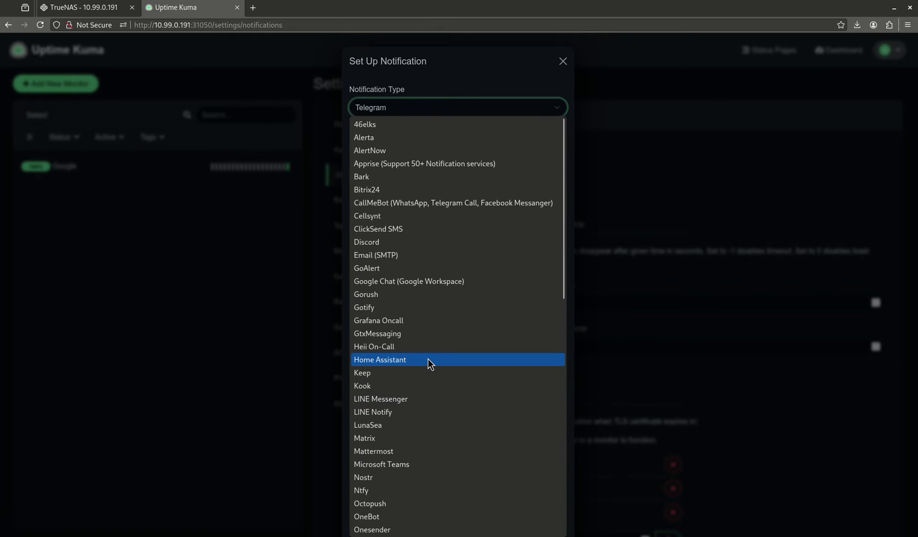
click(379, 242)
click(417, 108)
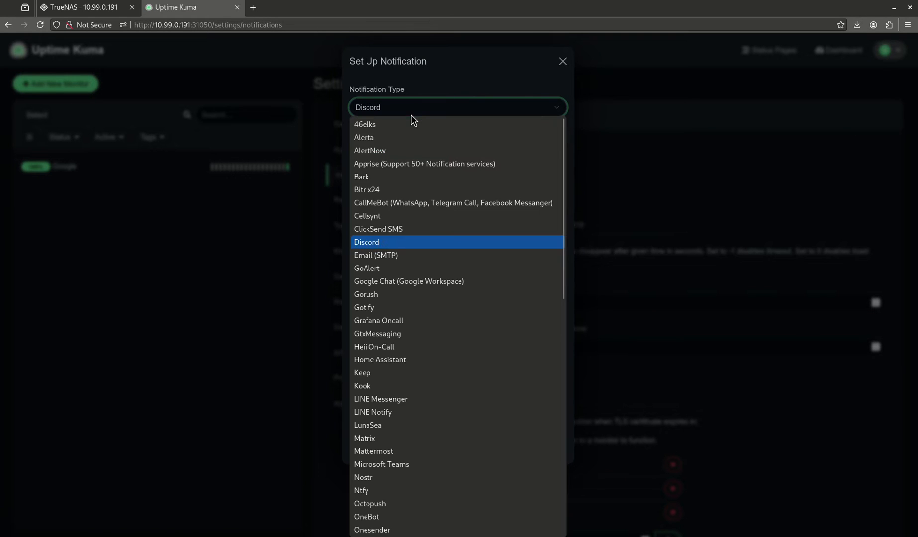
click(439, 298)
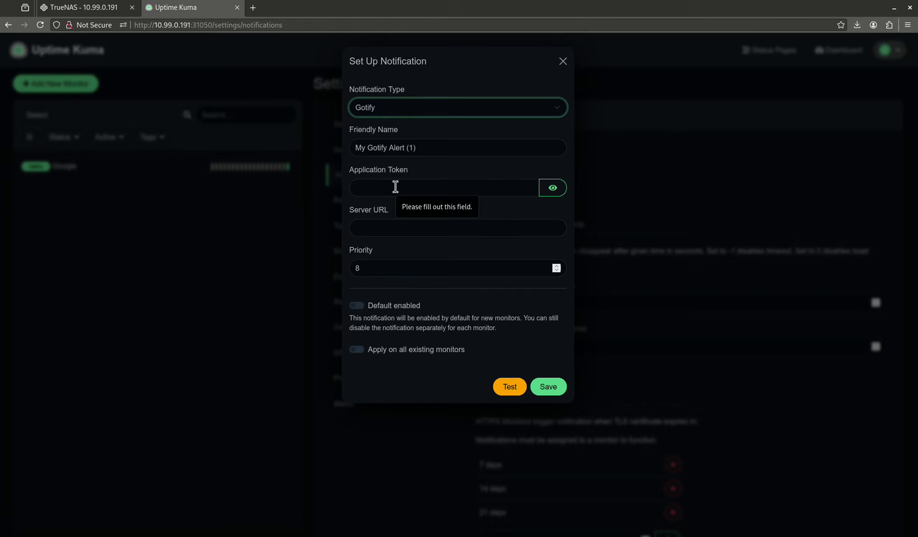
double_click(421, 148)
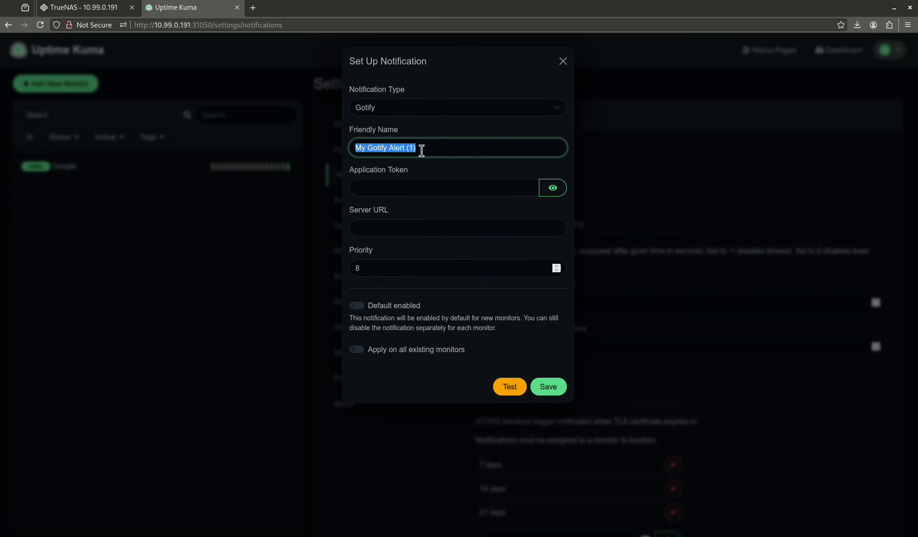
text(Kuma Alert)
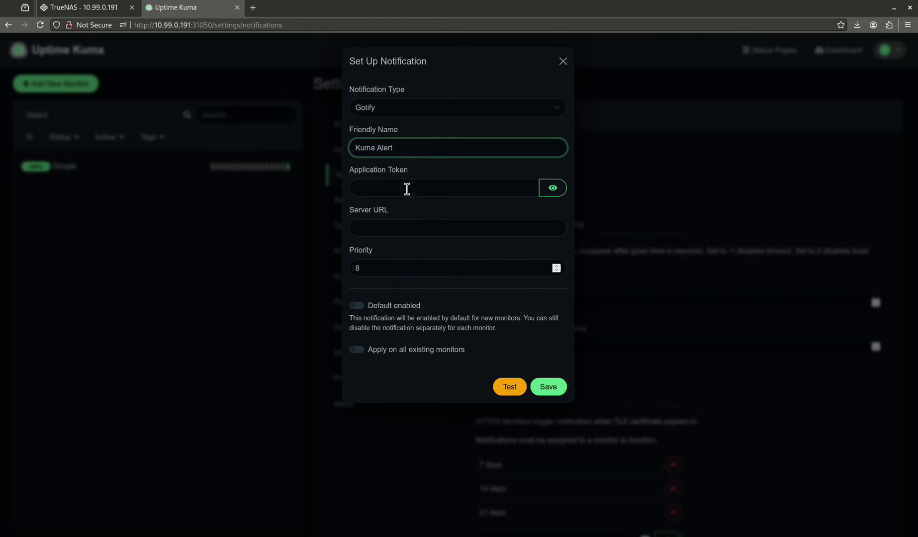
Enable Default enabled and Apply on all existing monitors, then attempt Save with an empty token.
click(406, 188)
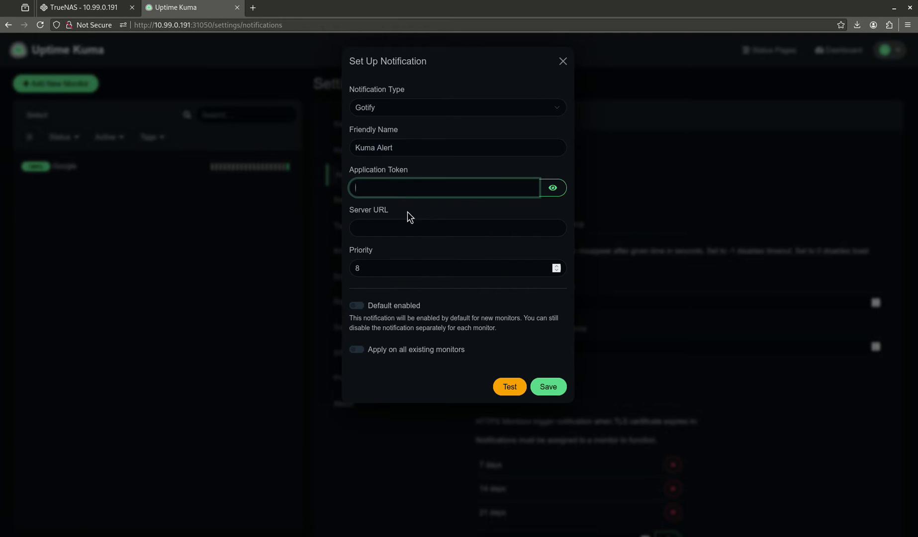
click(406, 233)
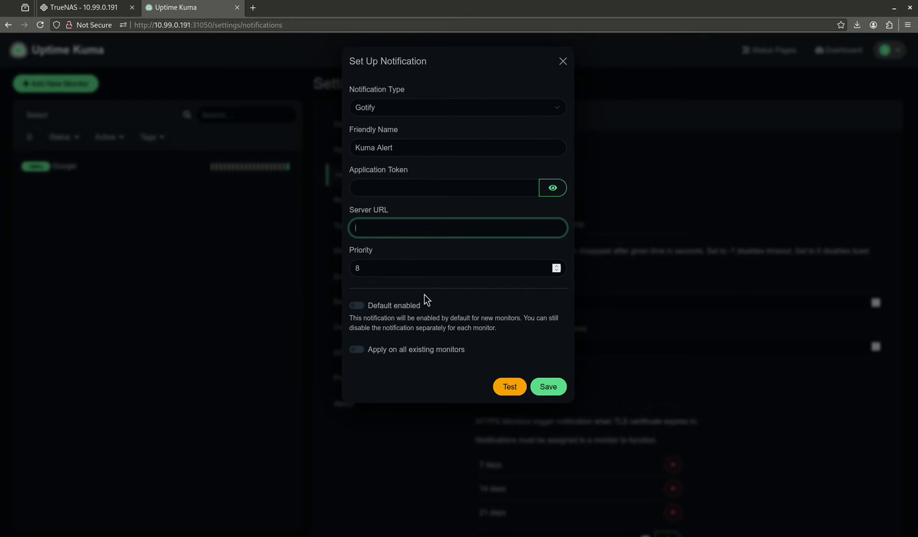
click(359, 306)
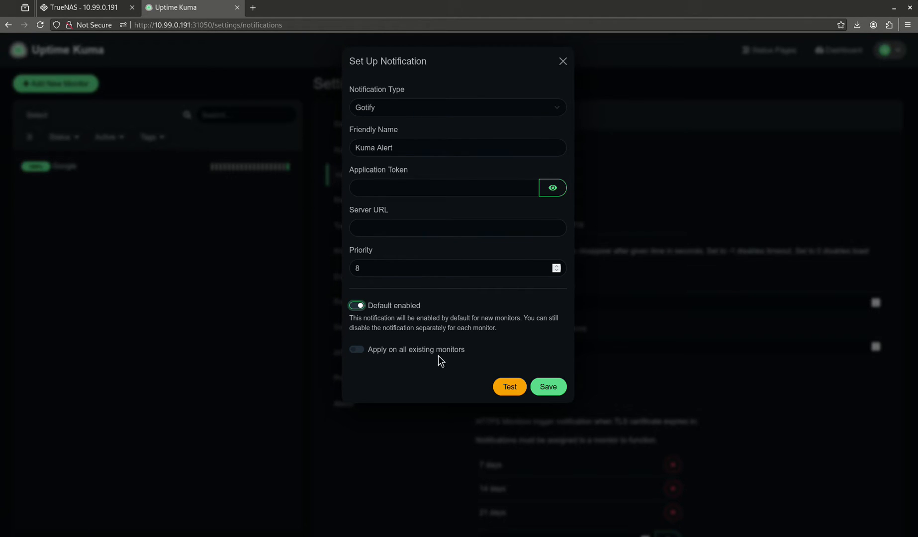
click(412, 350)
click(356, 350)
click(547, 387)
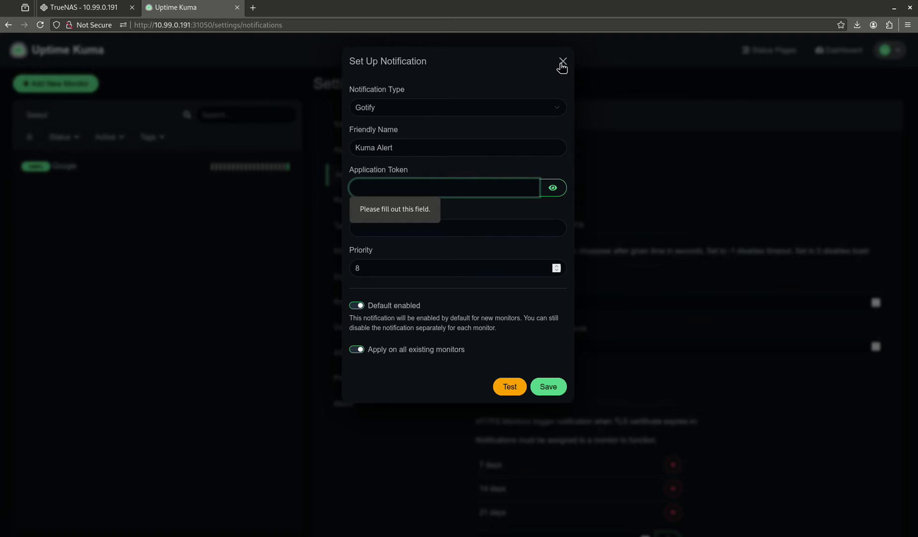
Close the unsaved notification form and start a new HTTP(s) monitor.
click(563, 65)
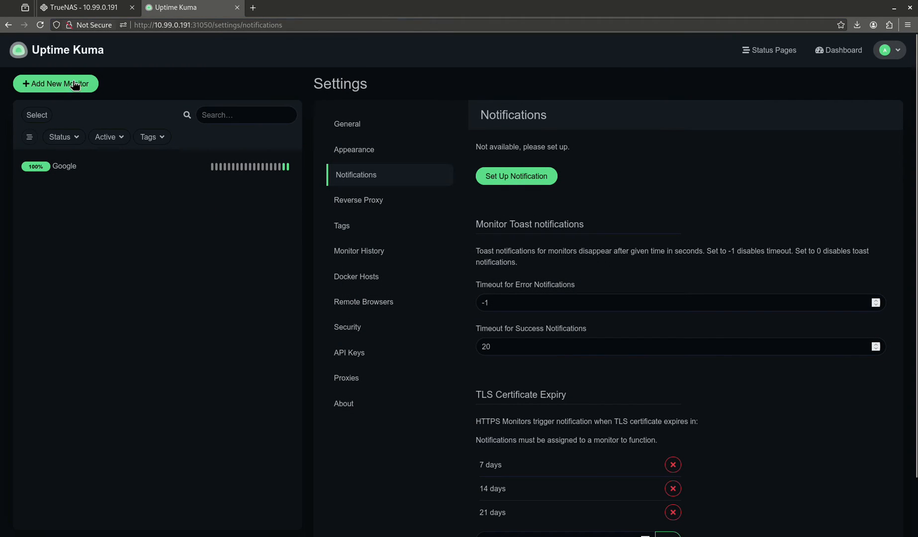
click(55, 83)
click(376, 157)
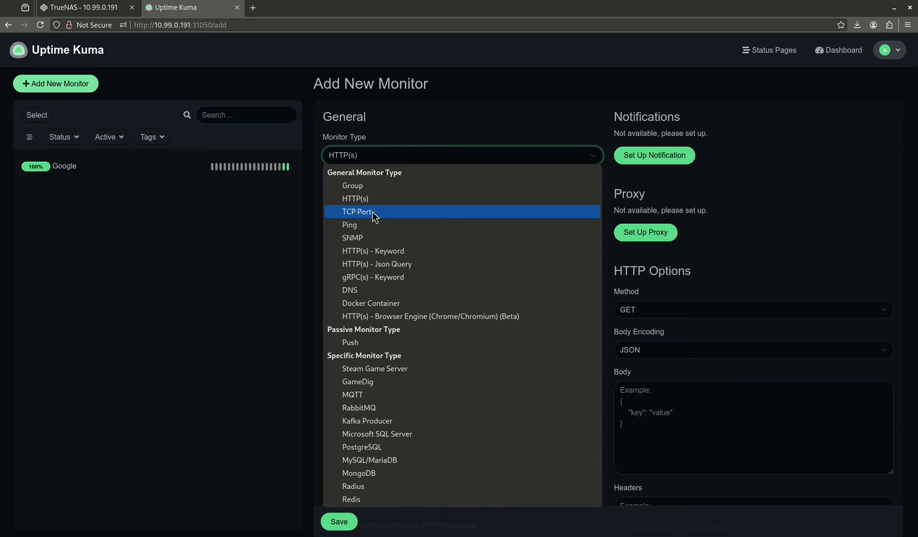
click(370, 199)
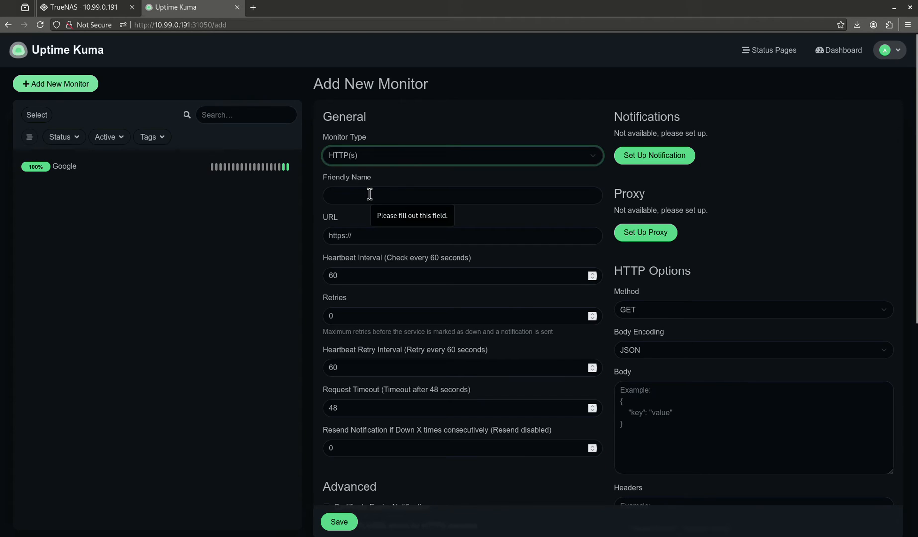
click(369, 194)
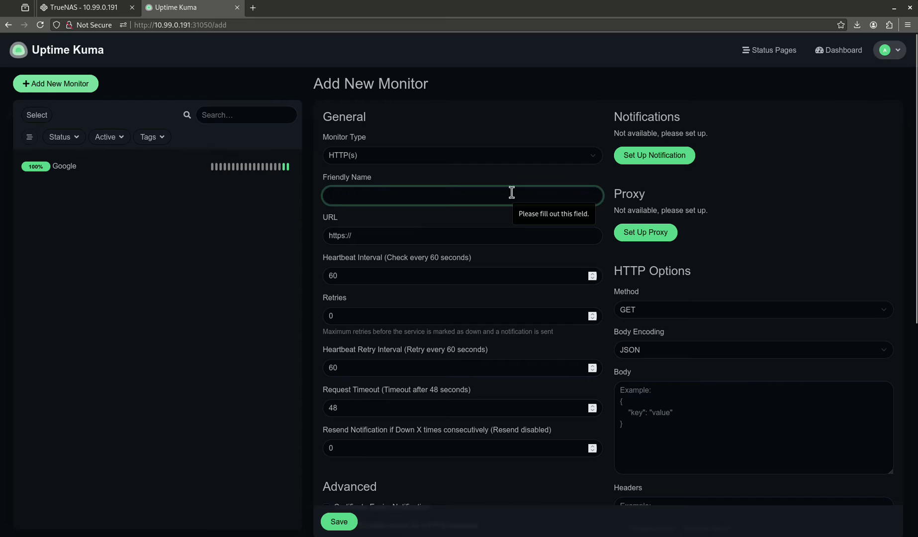
text(Dockge)
key(Tab)
text(h)
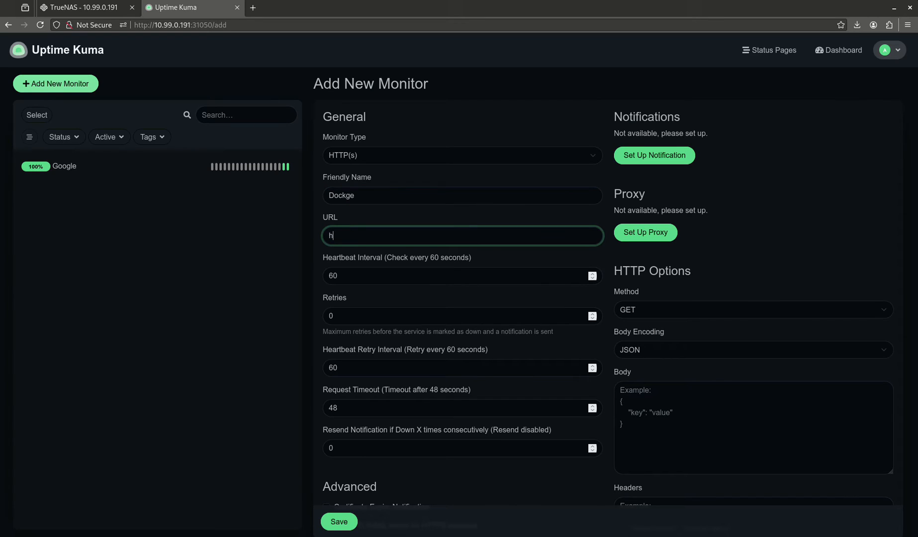
text(ttp)
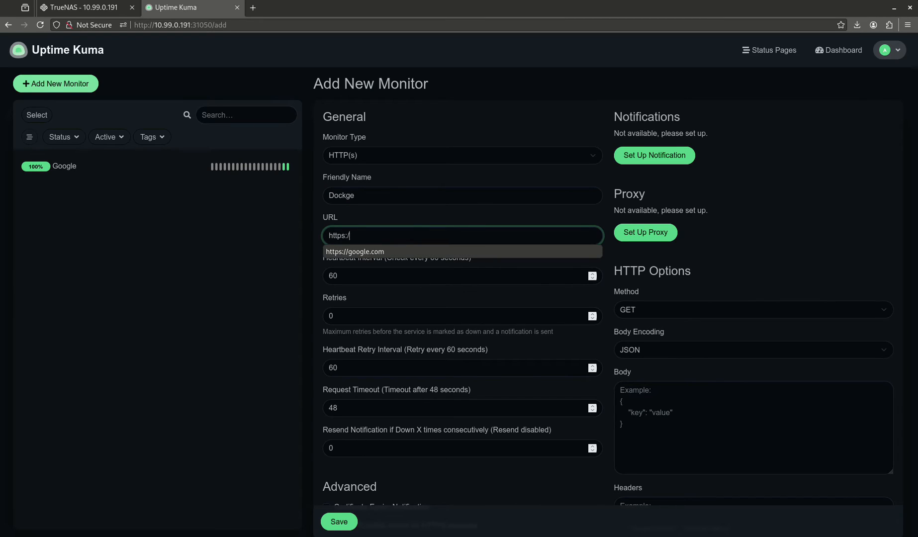
text(:5001)
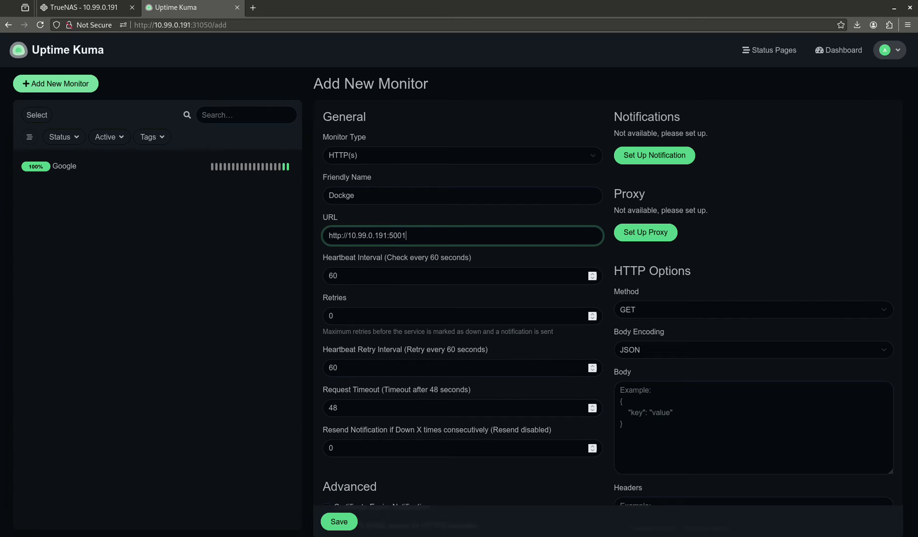
click(338, 521)
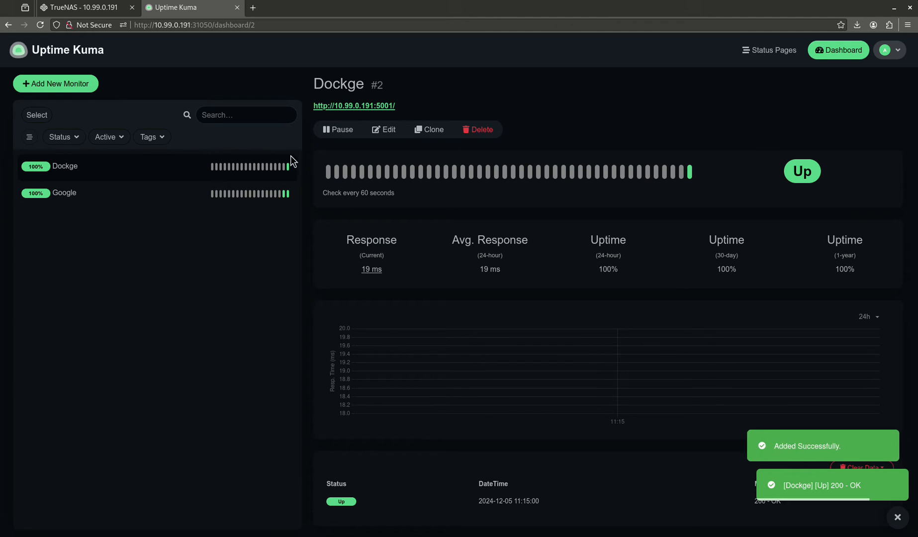
Edit the Dockge monitor and try a 5-second heartbeat retry interval, which is rejected.
click(57, 54)
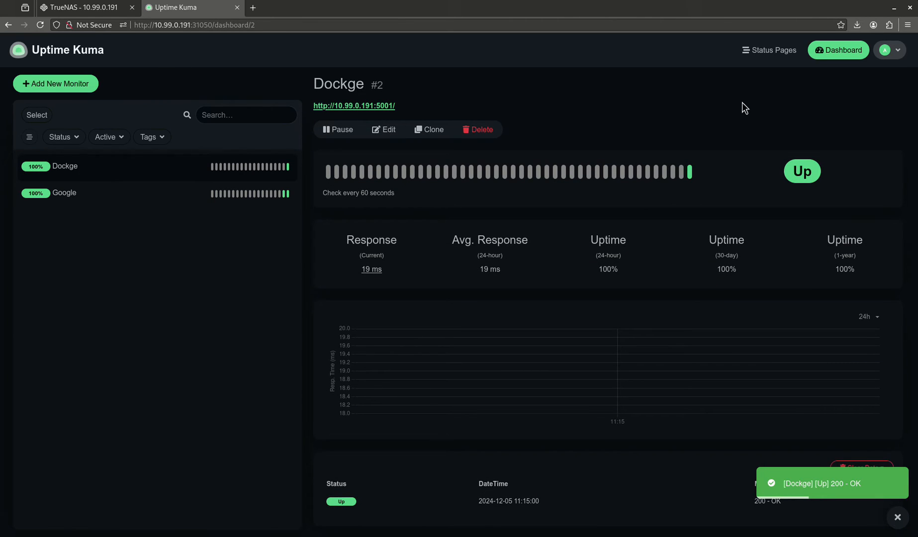
click(384, 129)
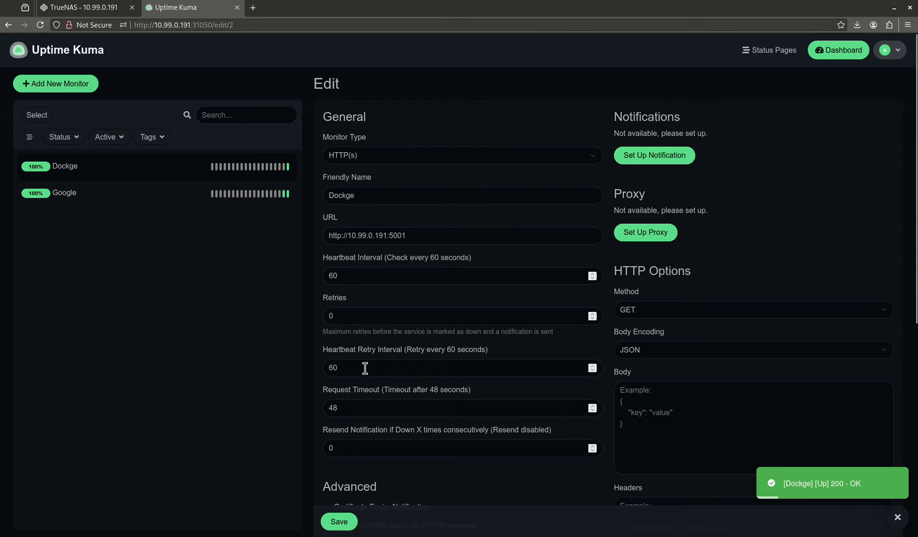
drag(362, 368, 298, 366)
text(5)
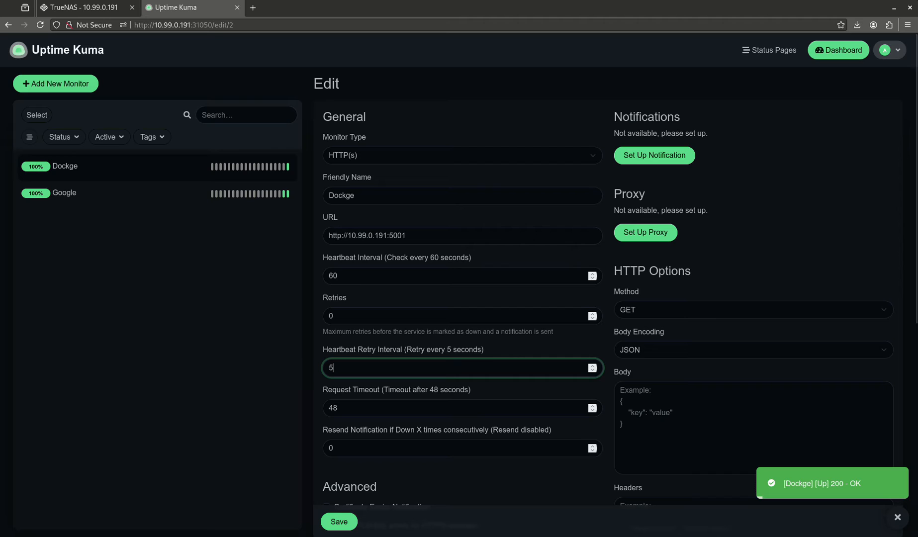
click(346, 524)
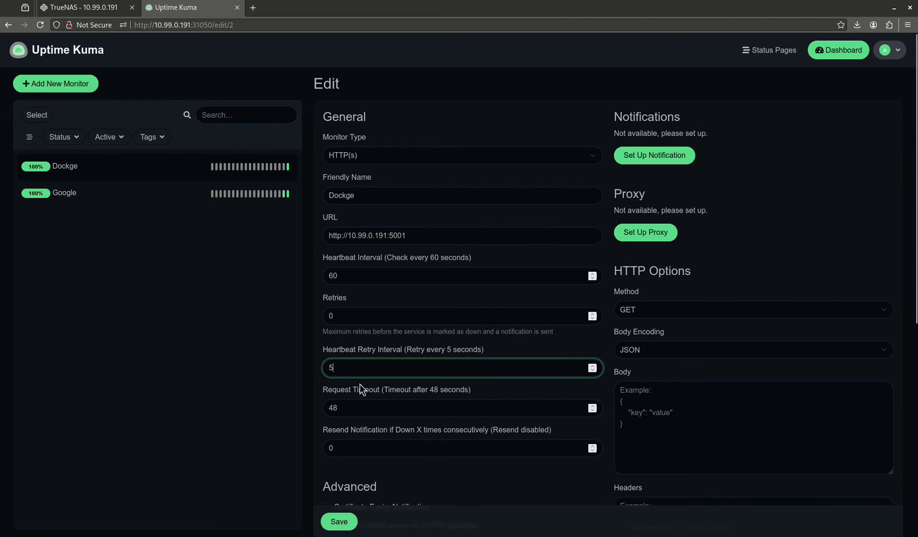
Set the retry interval to 20 seconds, save, and return to Dockge's status page.
key(BackSpace)
text(20)
click(338, 521)
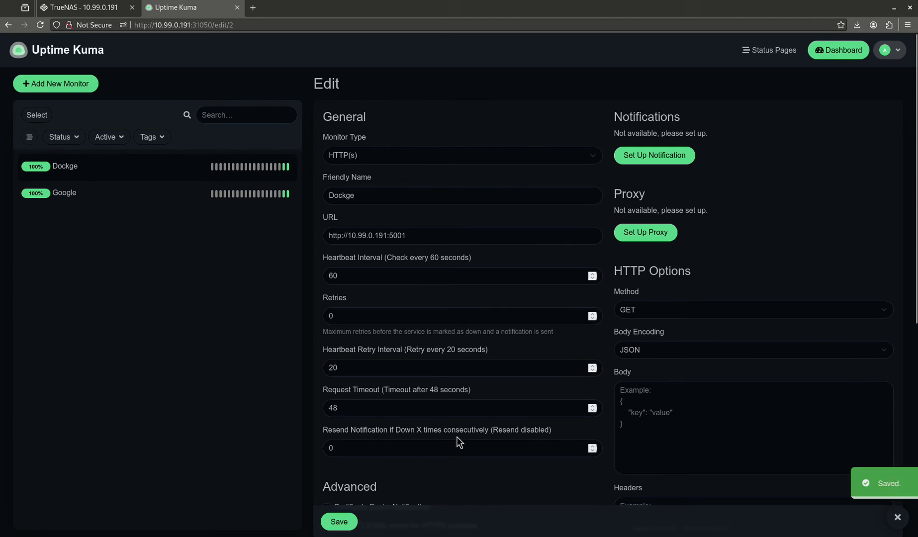
click(131, 173)
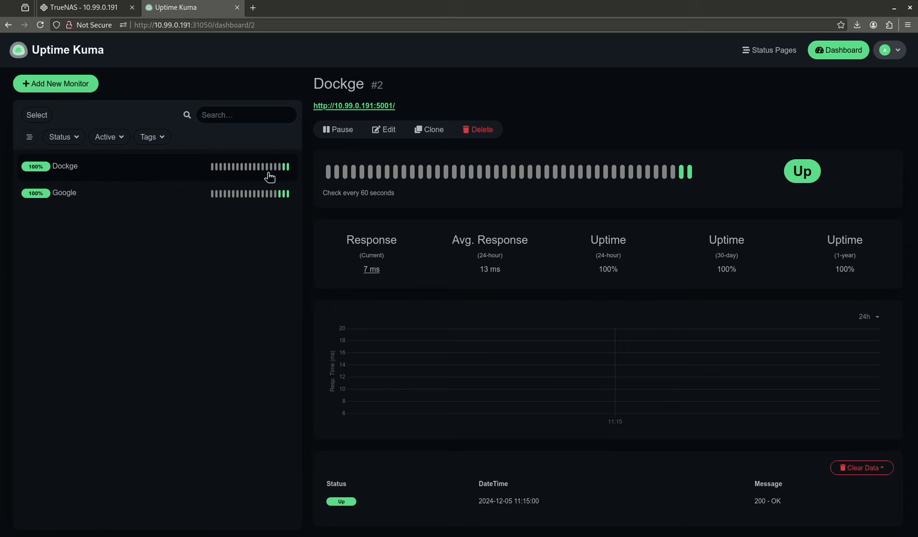
Stop the dockge application from its Installed Applications details, then return to the Dockge monitor.
click(97, 15)
click(185, 211)
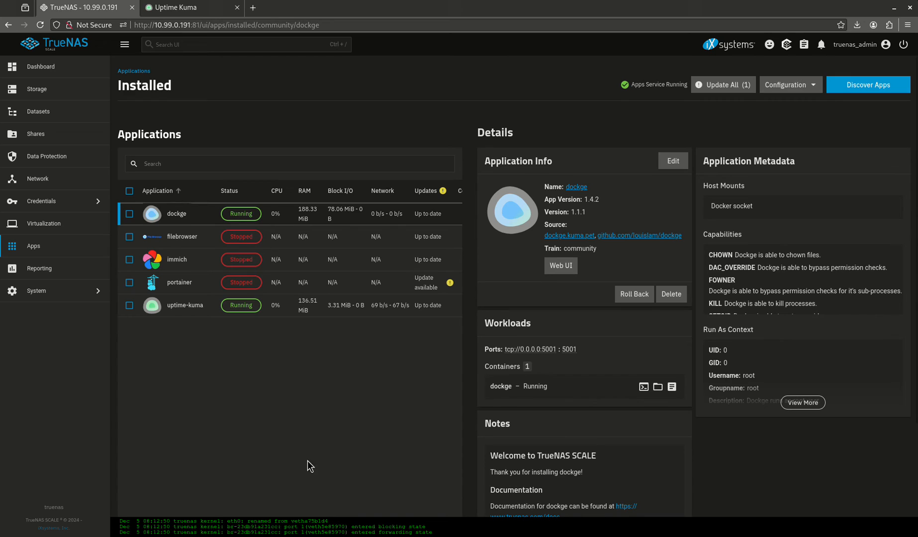
scroll(331, 503, down, 2)
scroll(331, 502, down, 1)
drag(319, 506, 334, 506)
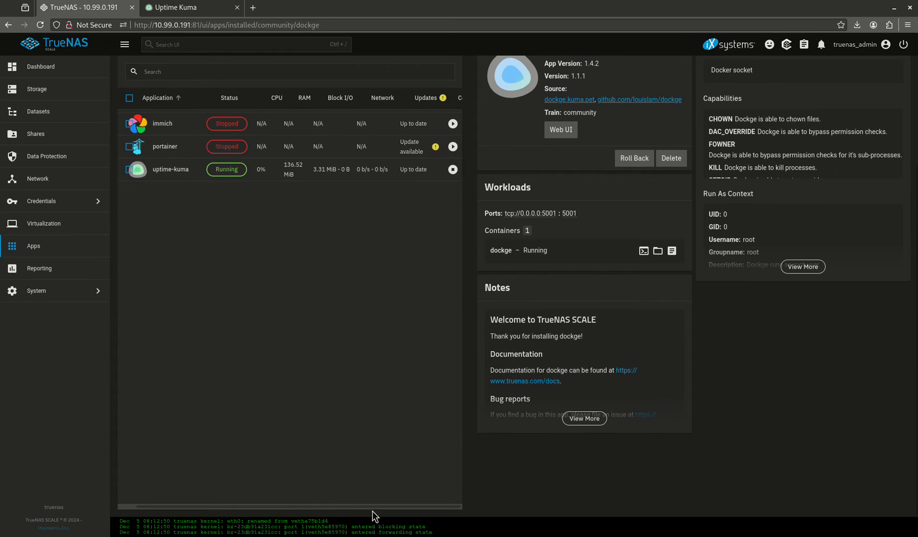
scroll(351, 316, down, 1)
scroll(350, 316, up, 3)
click(453, 172)
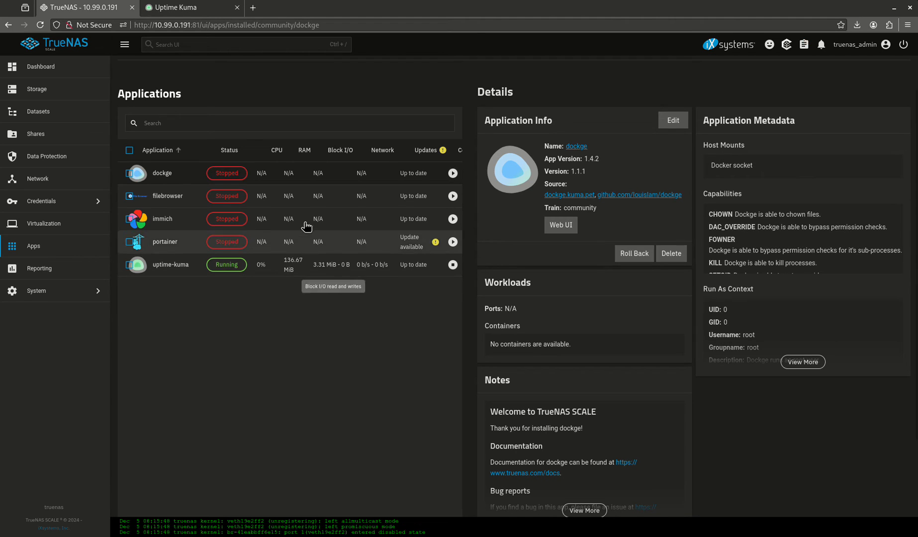
click(175, 7)
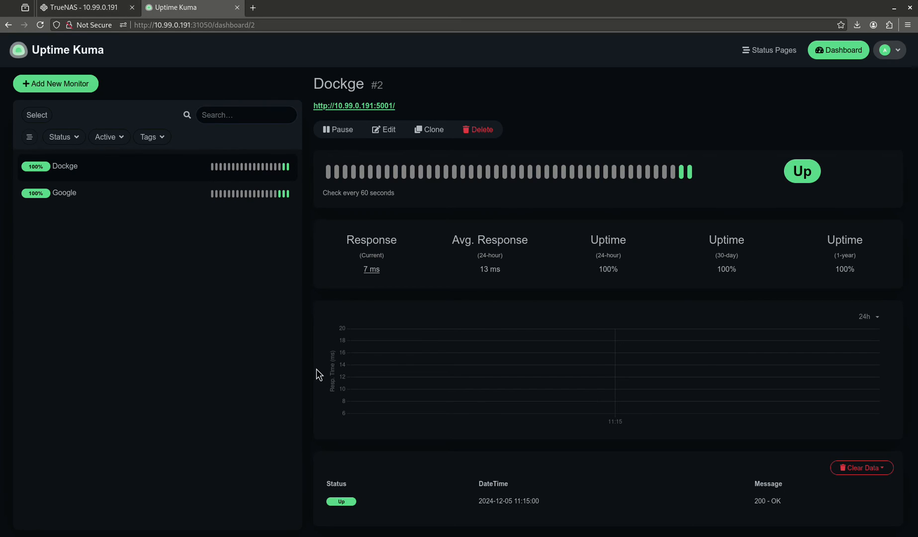
Dismiss the Down toast and highlight the 11:16:29 ECONNREFUSED entry in Dockge's heartbeat history.
click(899, 514)
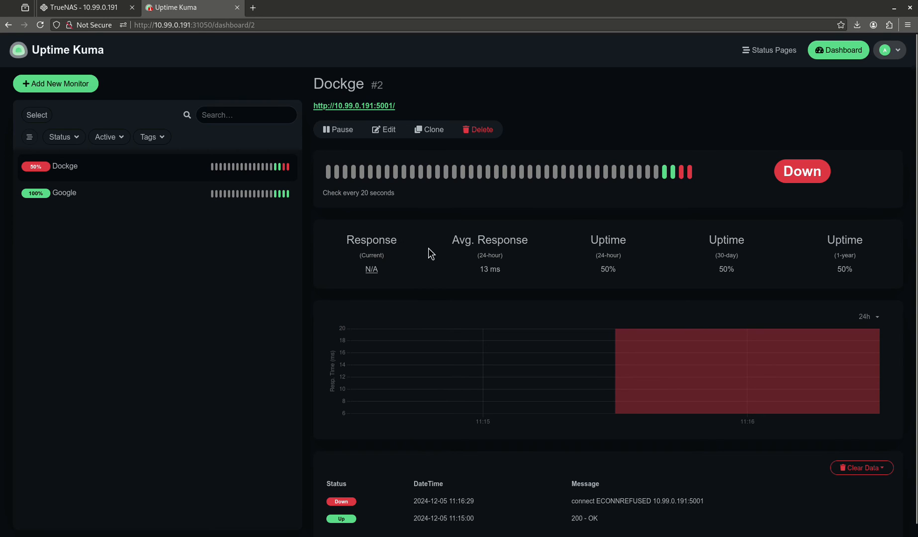
scroll(483, 293, down, 1)
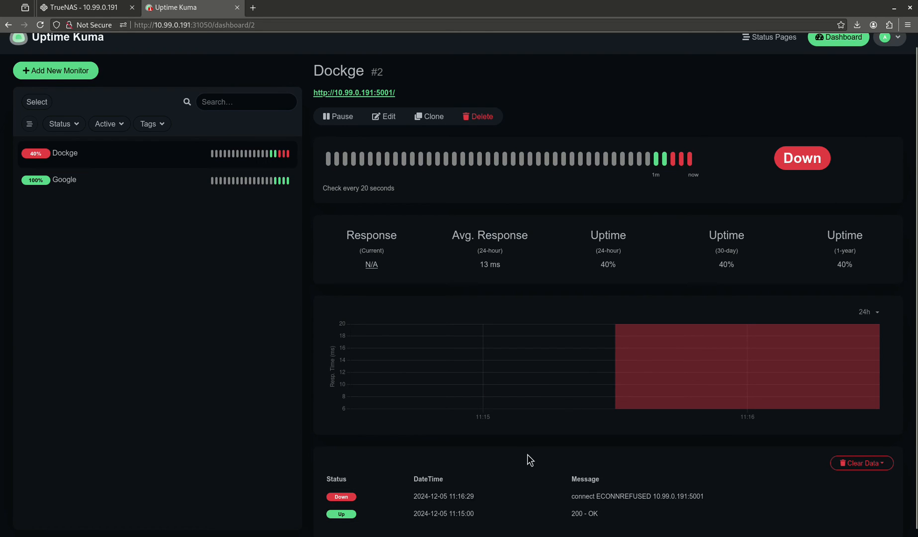
drag(449, 497, 475, 498)
click(484, 503)
drag(456, 495, 477, 497)
click(480, 501)
Start the dockge application again from the TrueNAS app list and return to its Uptime Kuma monitor.
click(83, 7)
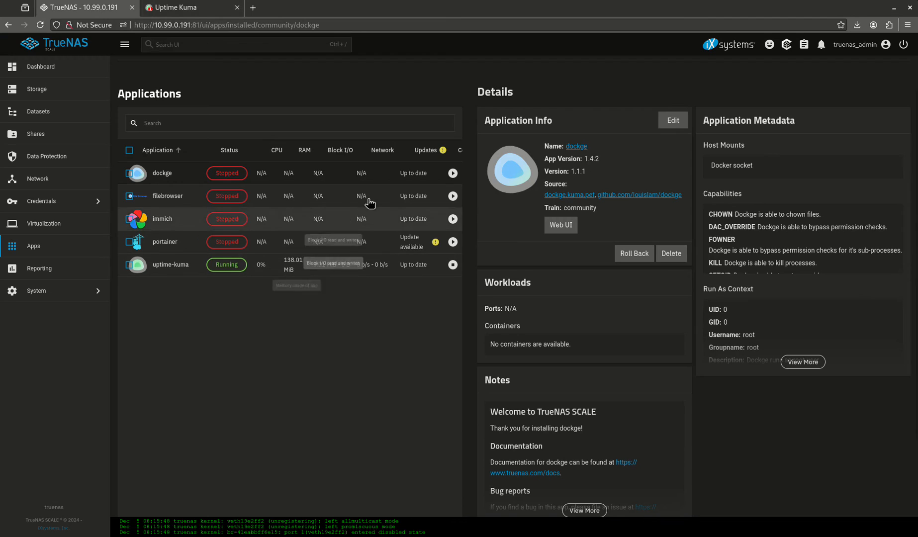
click(453, 173)
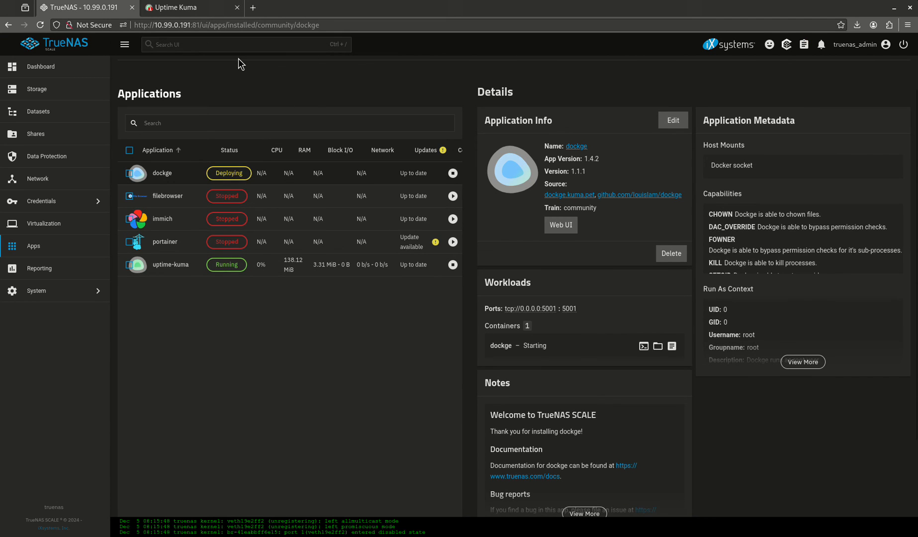
click(176, 7)
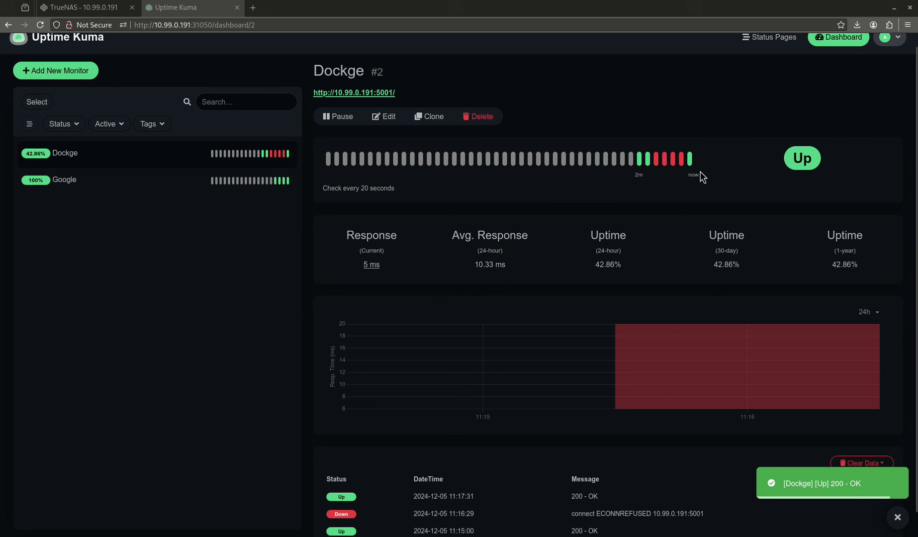
Alternate between TrueNAS and Uptime Kuma until Dockge shows Up with 200 - OK at 55.56% uptime.
click(105, 8)
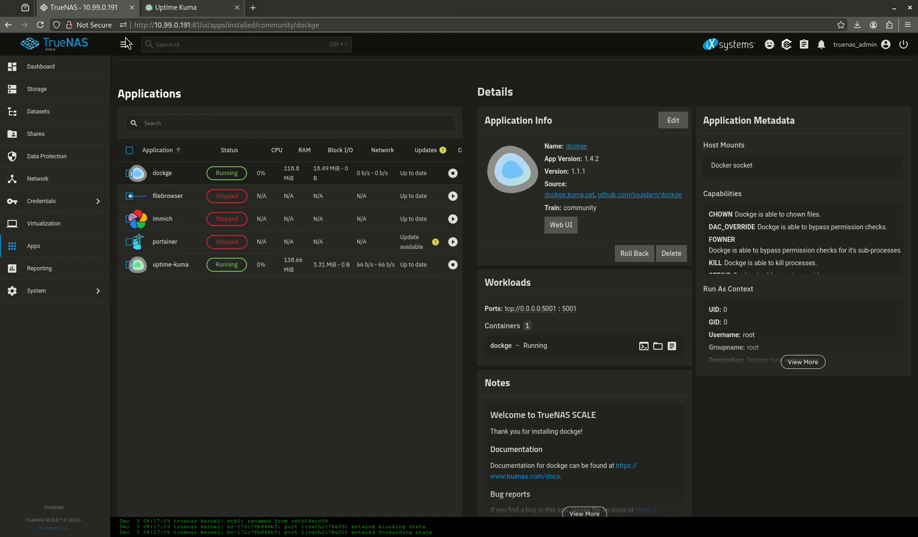
click(176, 7)
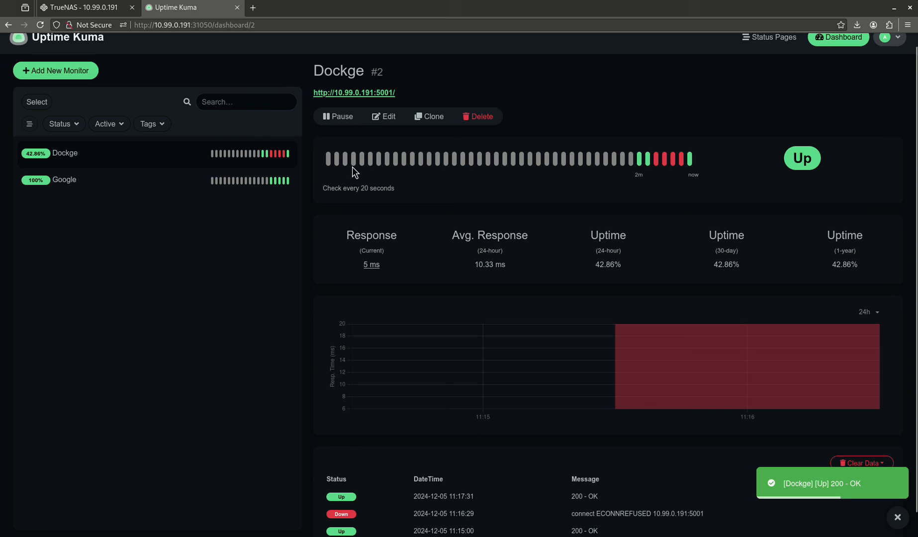
scroll(299, 191, up, 1)
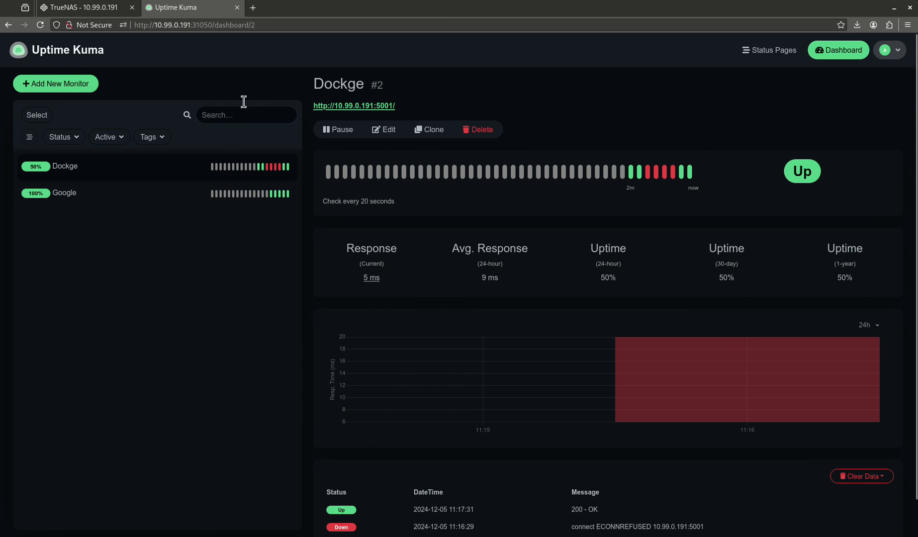
click(105, 13)
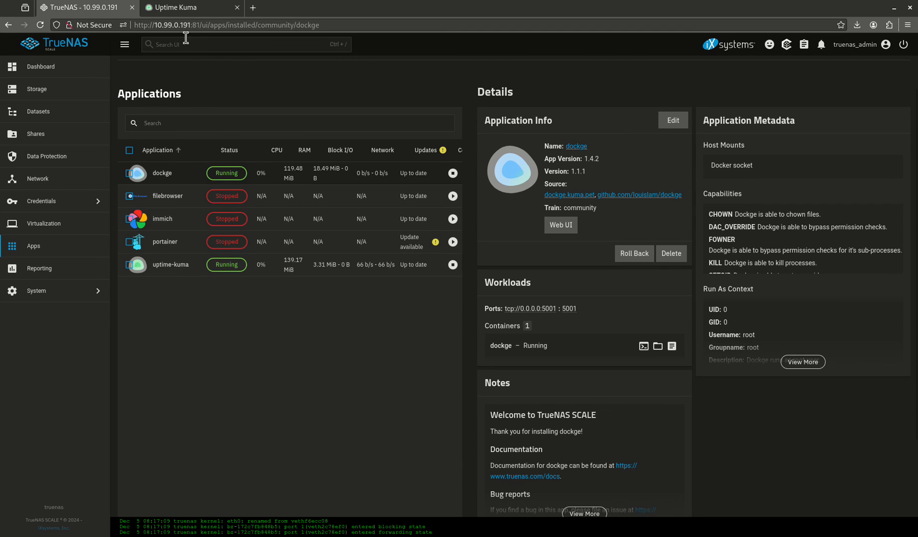
click(178, 7)
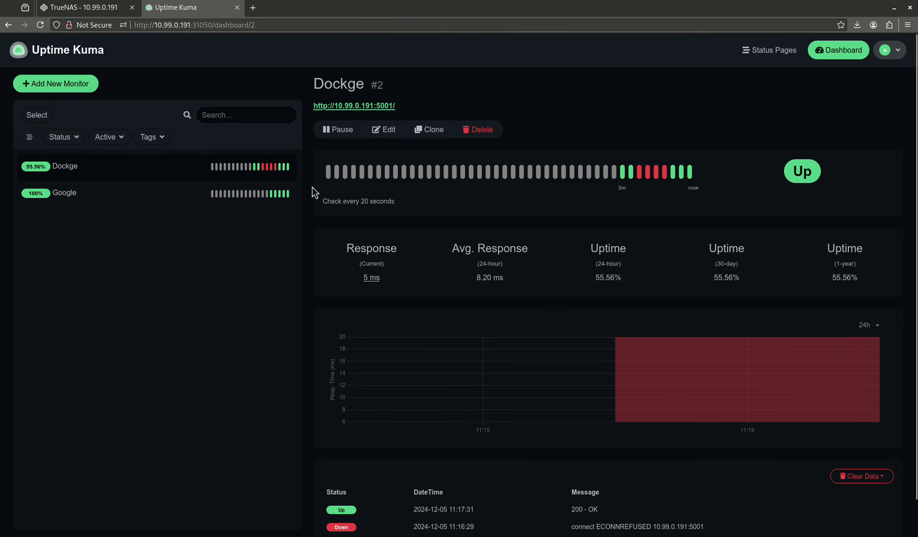